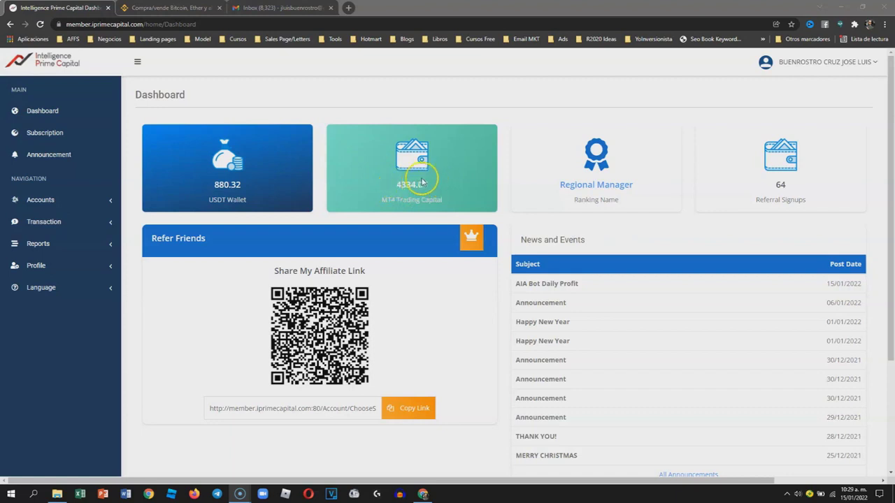
- Open the Internal Transfer page and log back in with the prefilled credentials
click(85, 222)
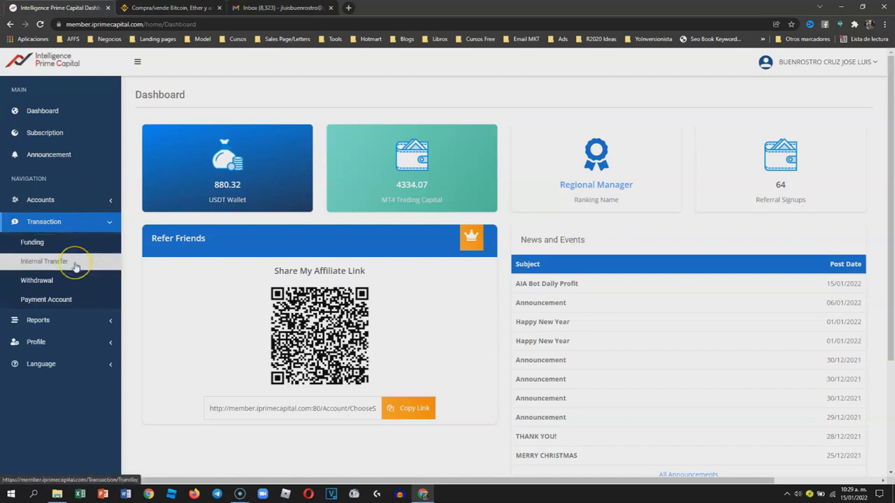
click(74, 264)
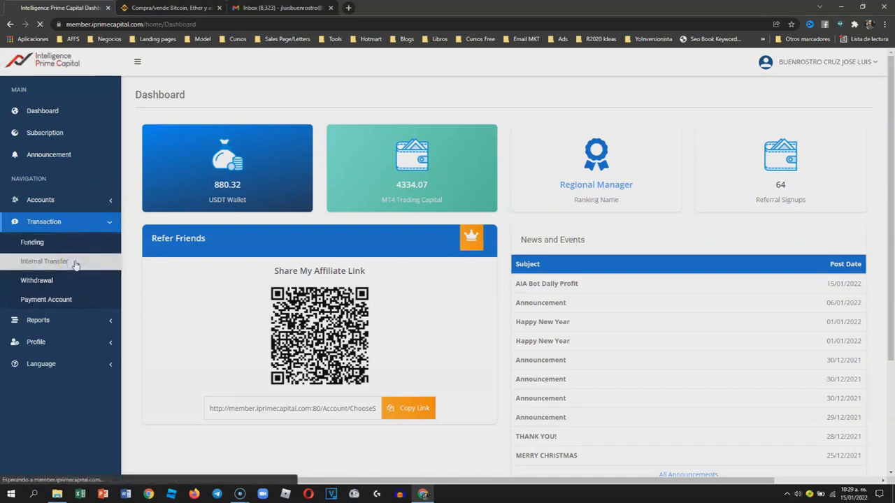
click(480, 271)
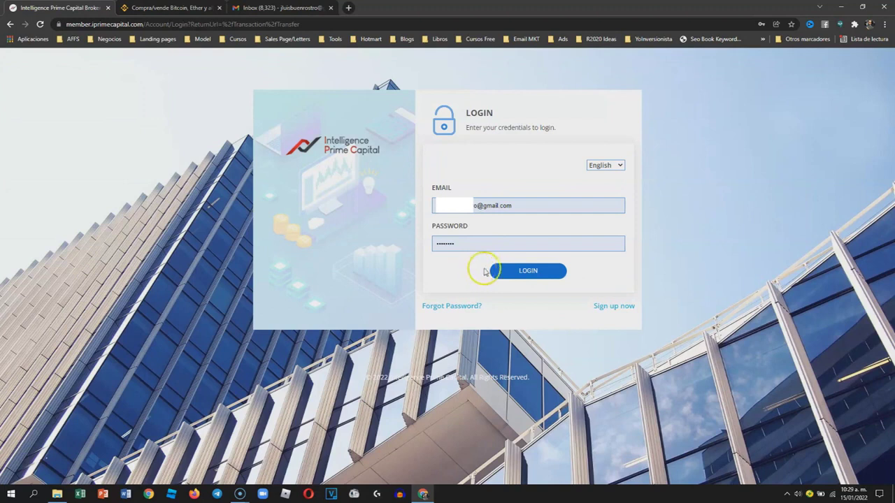
click(521, 271)
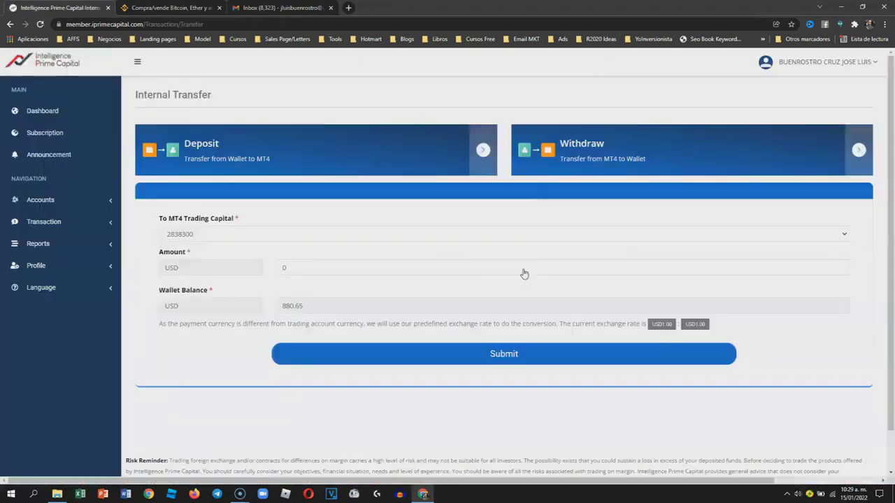
- Transfer 666 USD from the wallet to the MT4 trading capital, then return to the dashboard and dismiss its attention notice
click(314, 267)
text(666)
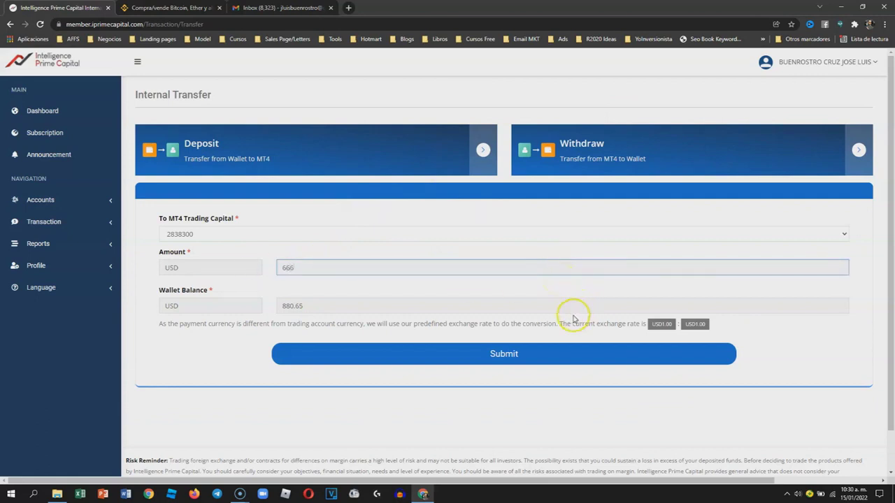
click(554, 359)
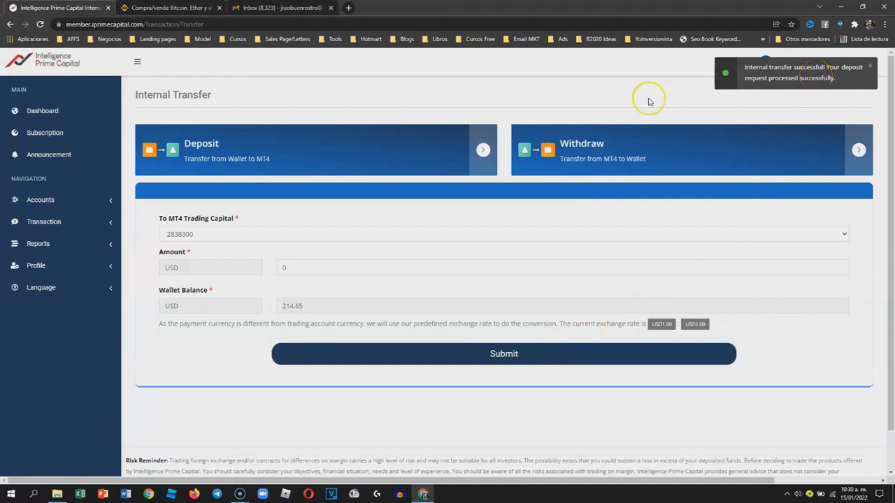
click(73, 114)
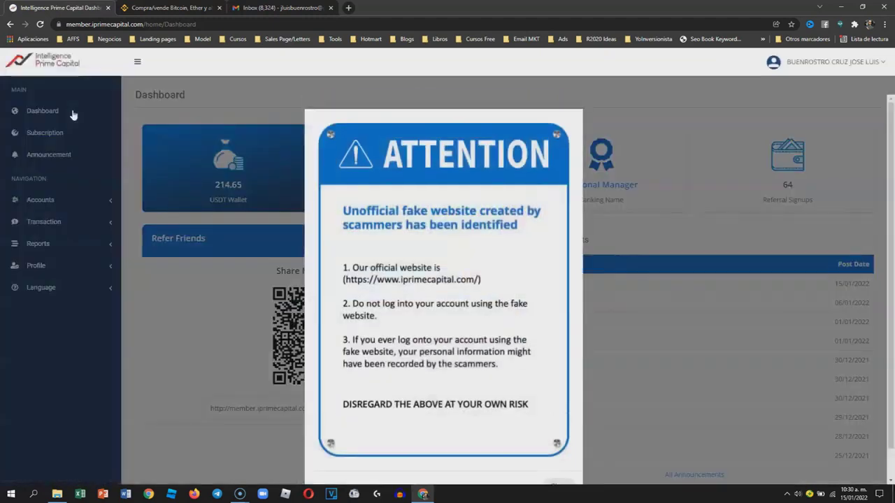
click(560, 455)
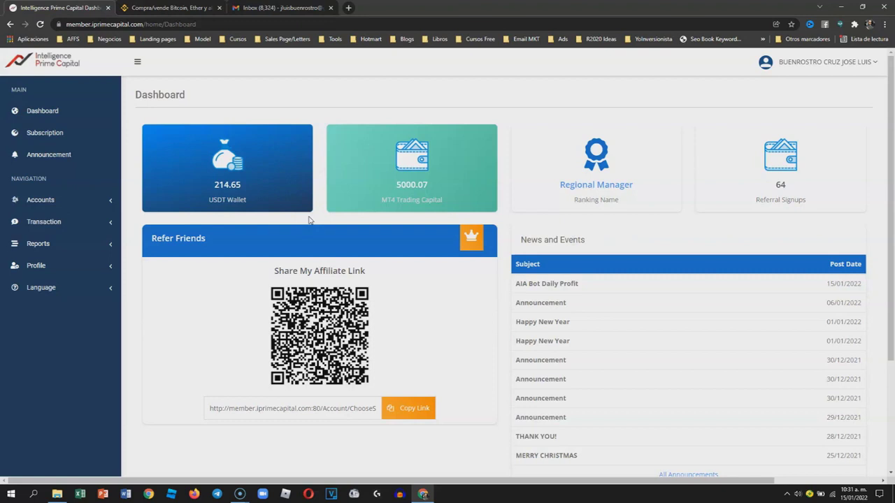
- Open the payment account management page and start creating a new crypto account
click(82, 223)
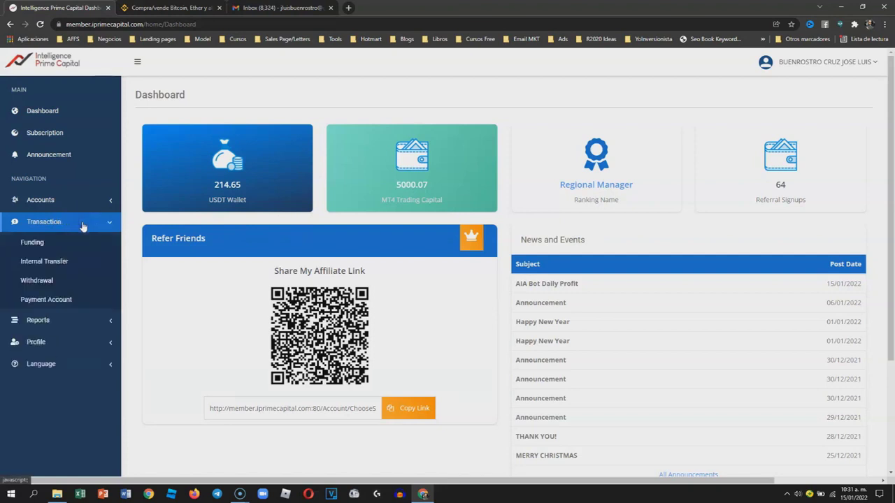
click(84, 300)
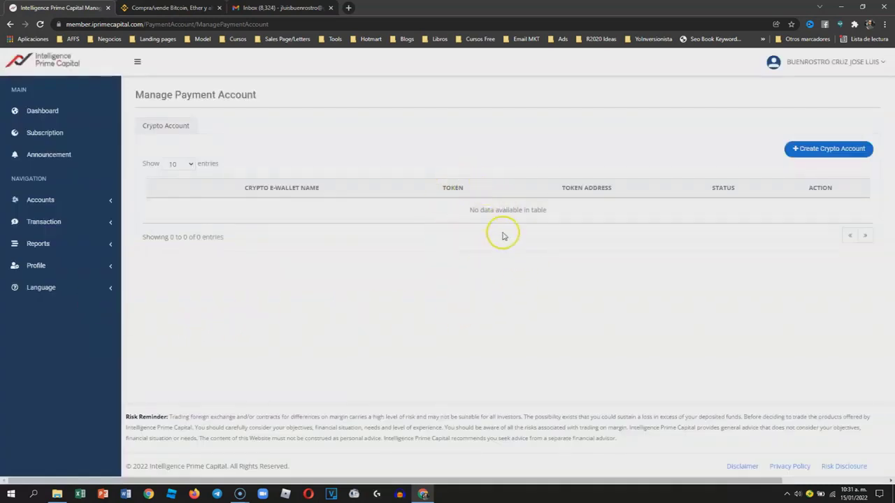
click(828, 156)
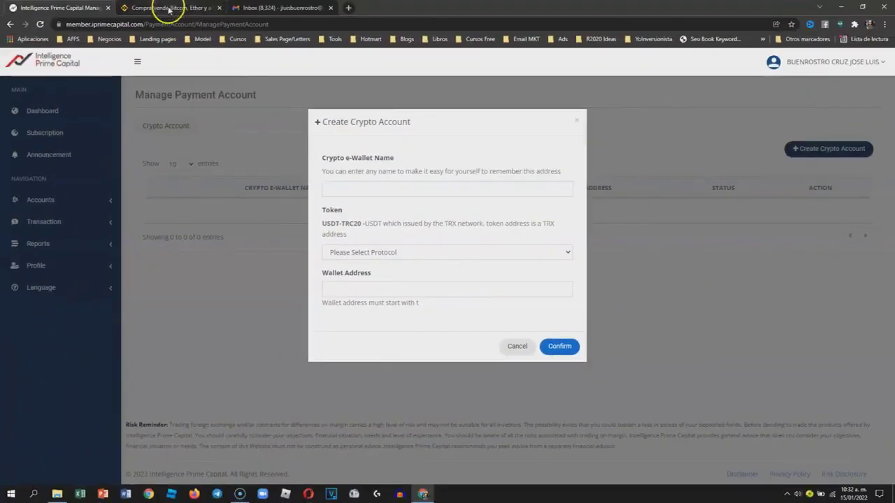
- Switch to Binance, find usdt in the Fiat and Spot wallet, and open its deposit page
click(168, 10)
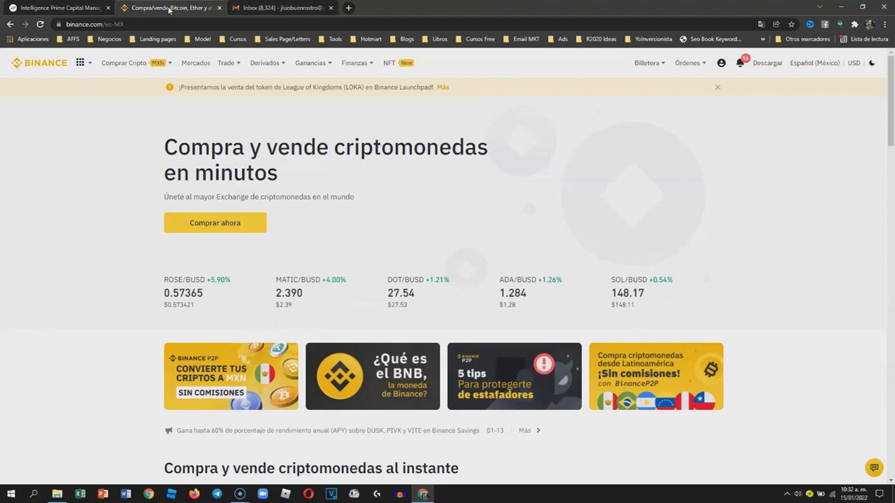
mouse_move(660, 64)
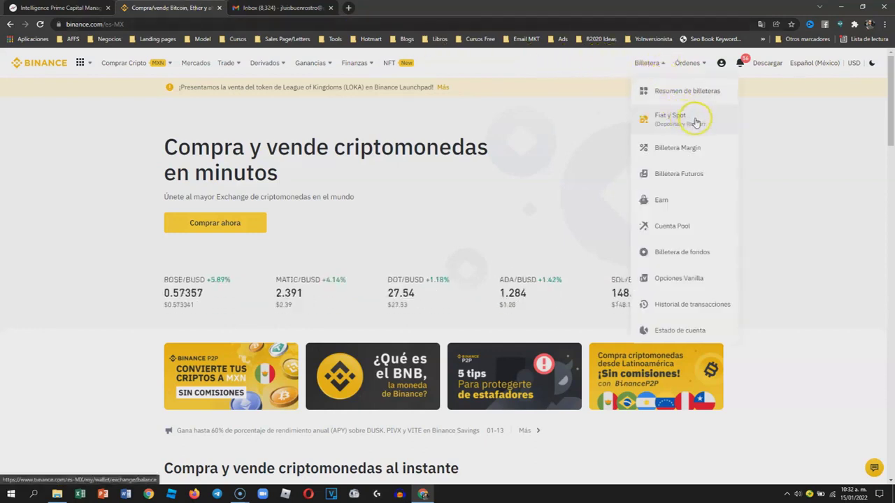
click(697, 122)
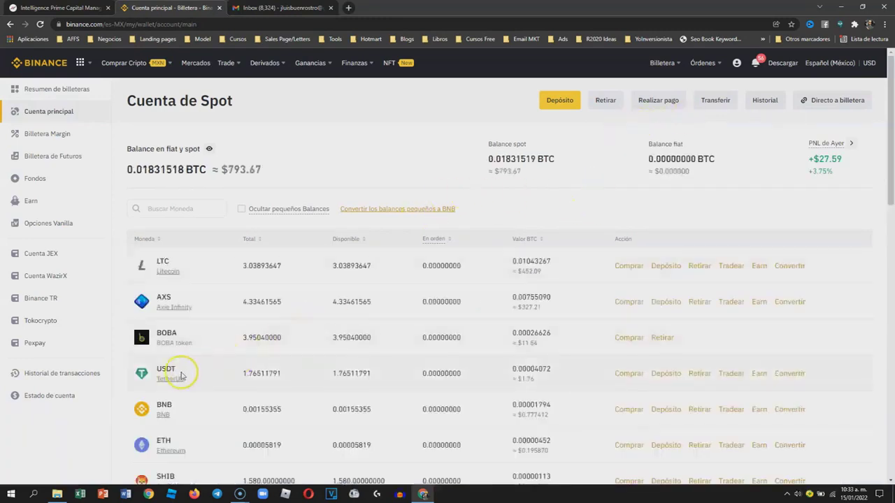
click(184, 209)
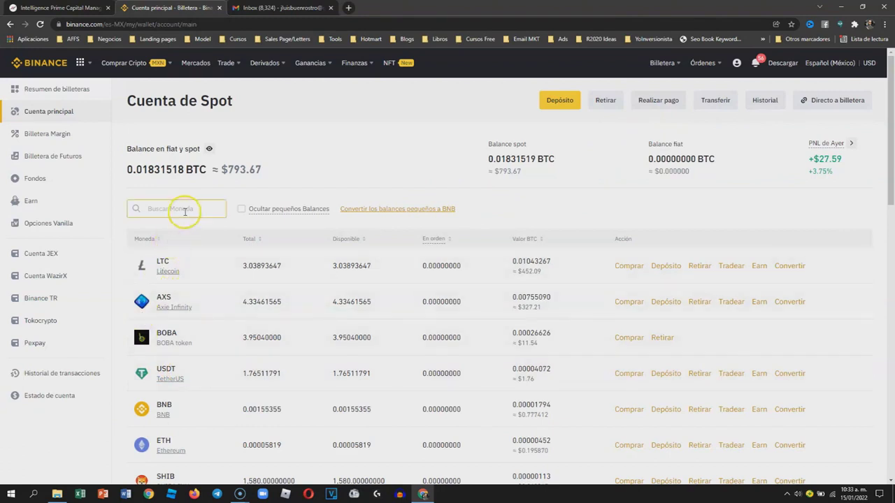
text(usdt)
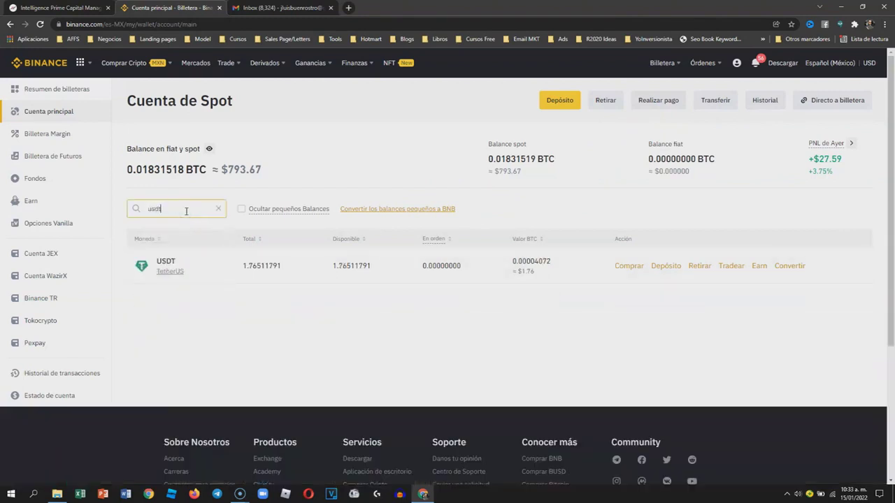
click(665, 272)
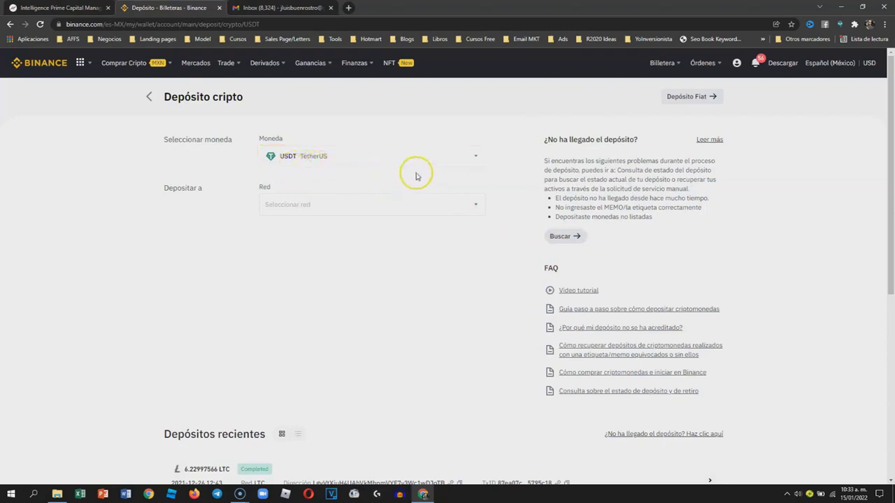
- Choose the TRX Tron (TRC20) network for the USDT deposit and copy the deposit address
click(478, 208)
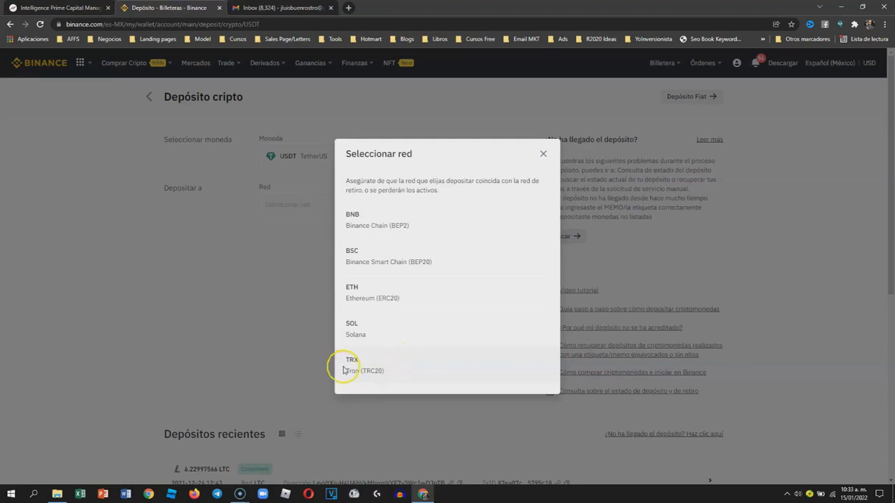
click(387, 368)
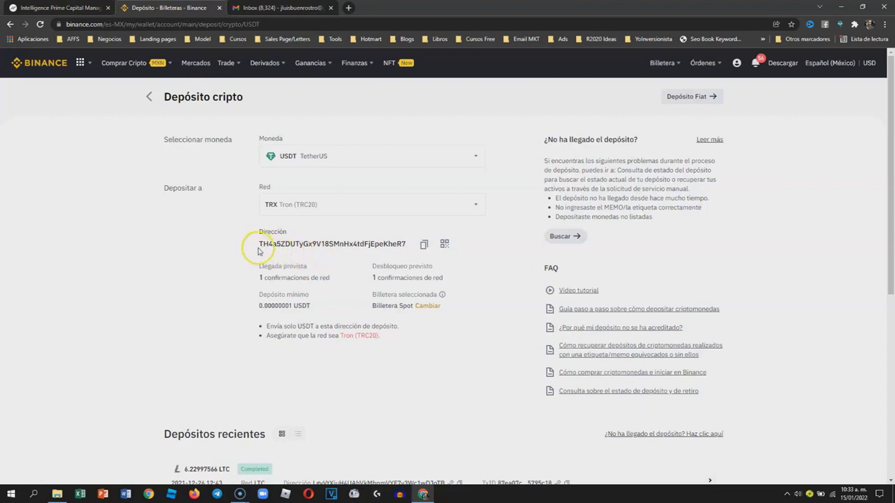
click(424, 247)
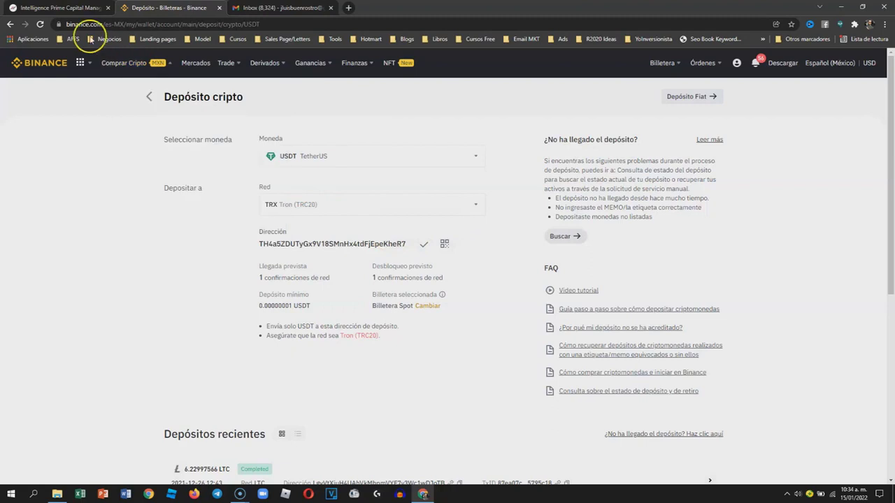
- Back in Intelligence Prime Capital, create the crypto account named Binance with token USDT-TRC20 and the copied wallet address
click(73, 7)
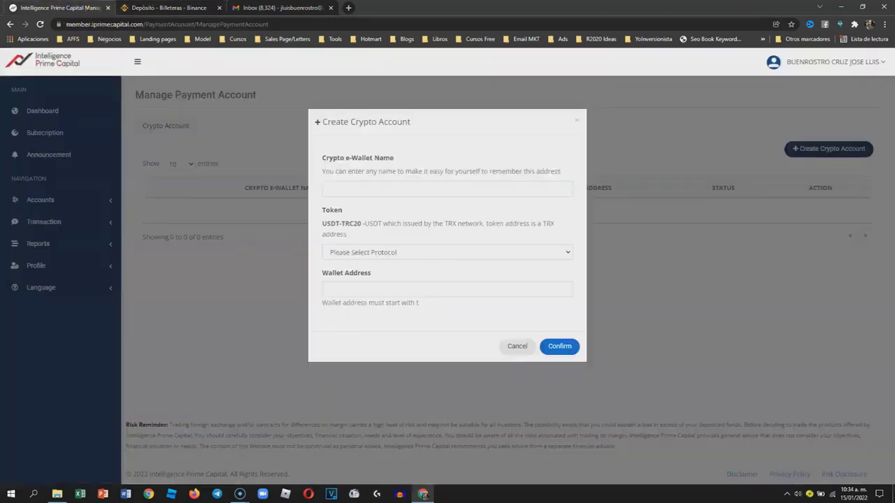
click(363, 188)
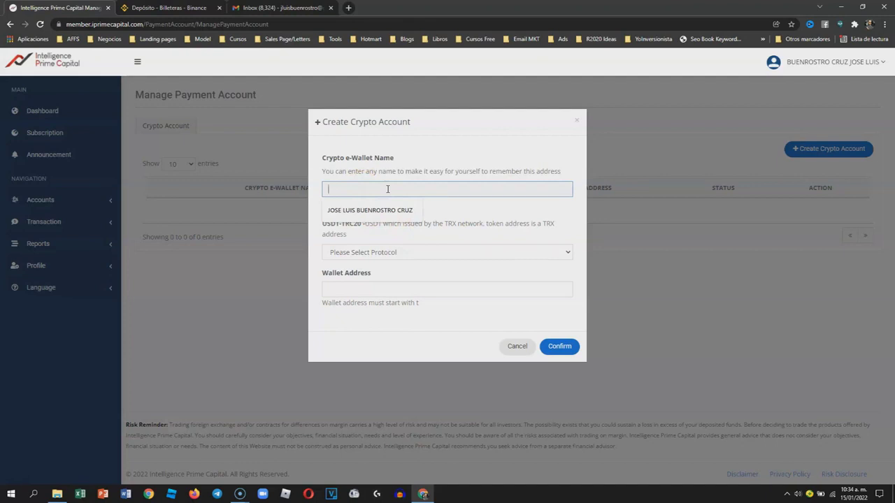
text(Bin)
click(425, 252)
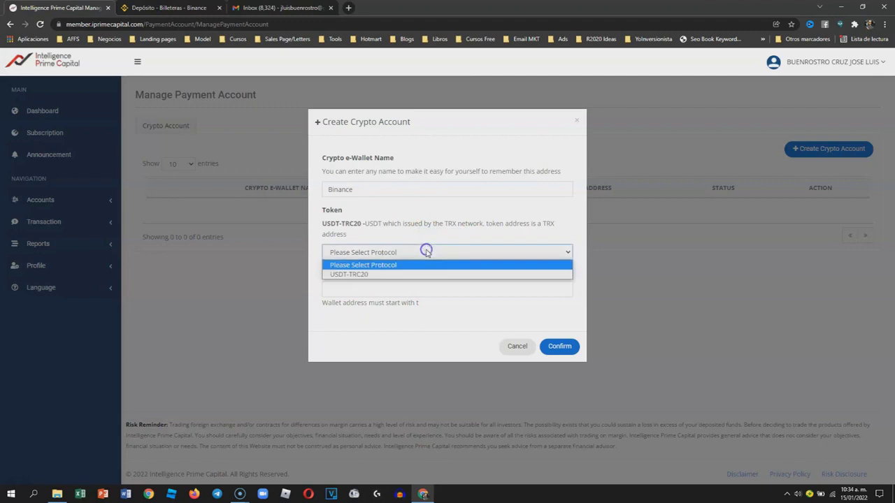
click(376, 275)
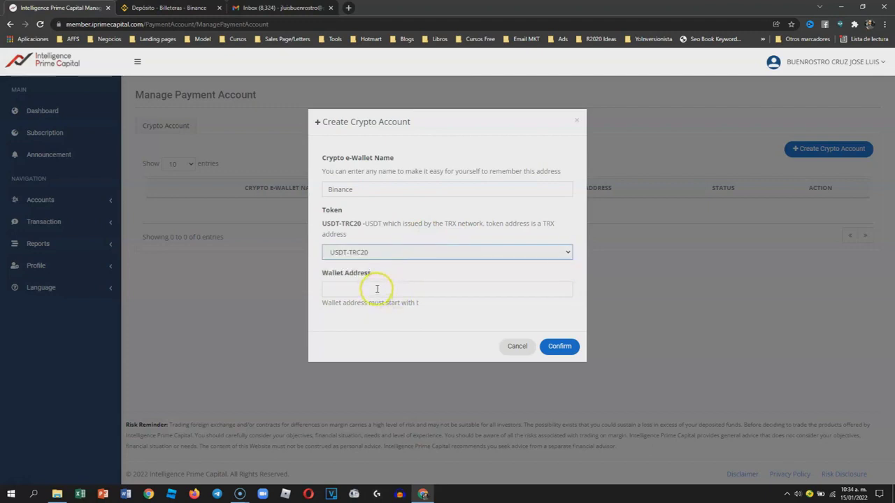
right_click(375, 289)
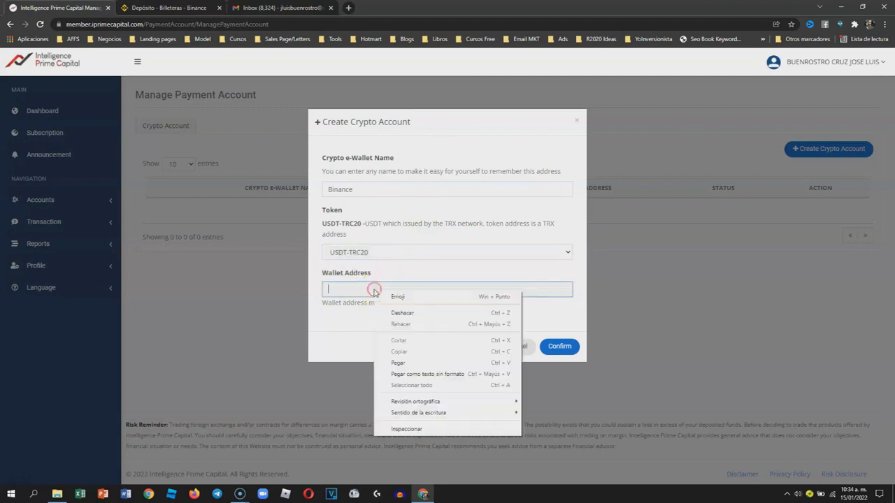
click(411, 364)
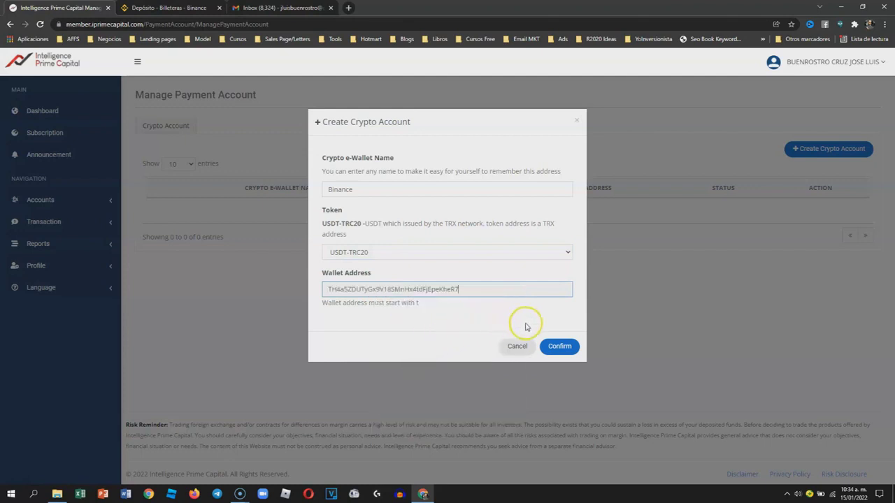
click(560, 347)
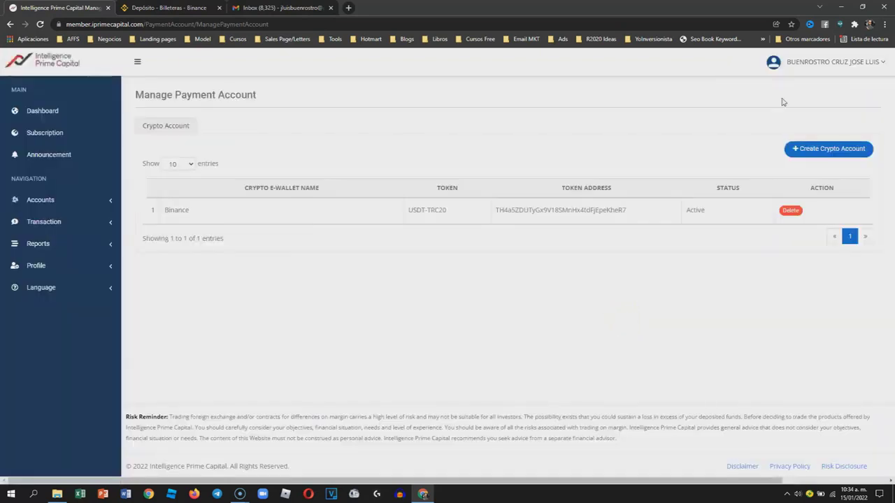
- Open the Withdrawal page and set the amount to withdraw from the wallet to 214 USD
click(70, 225)
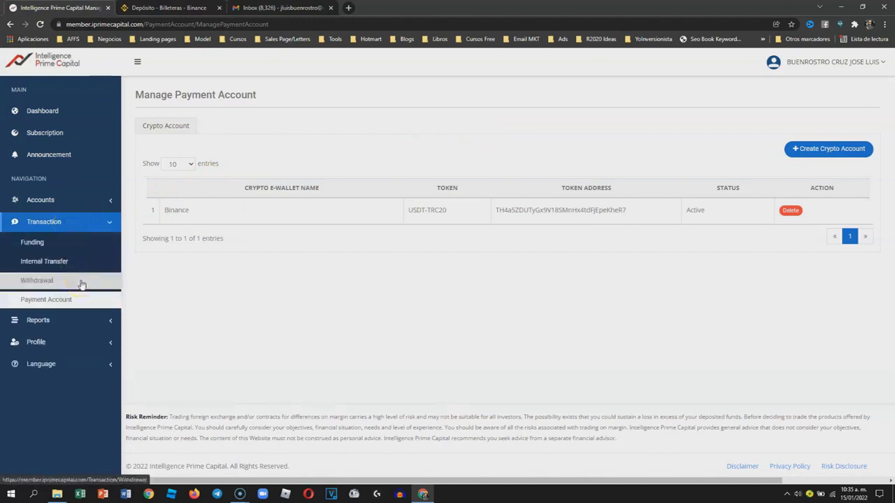
click(82, 282)
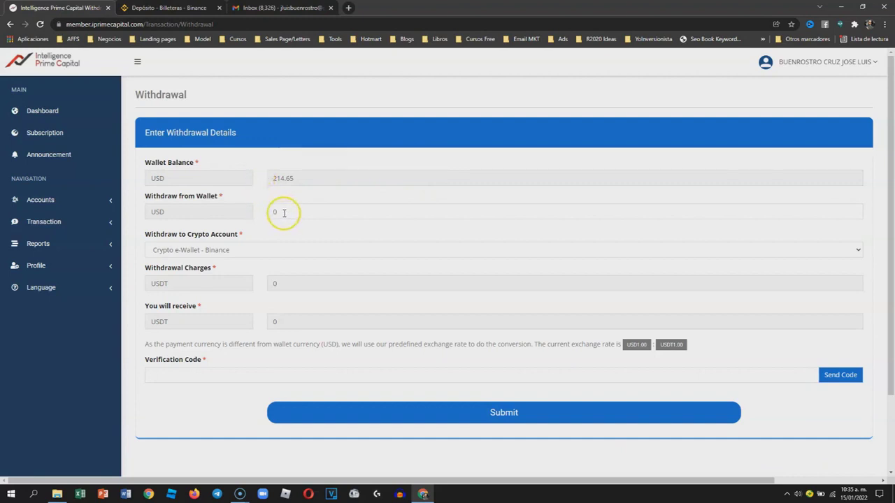
drag(283, 212, 249, 208)
text(214)
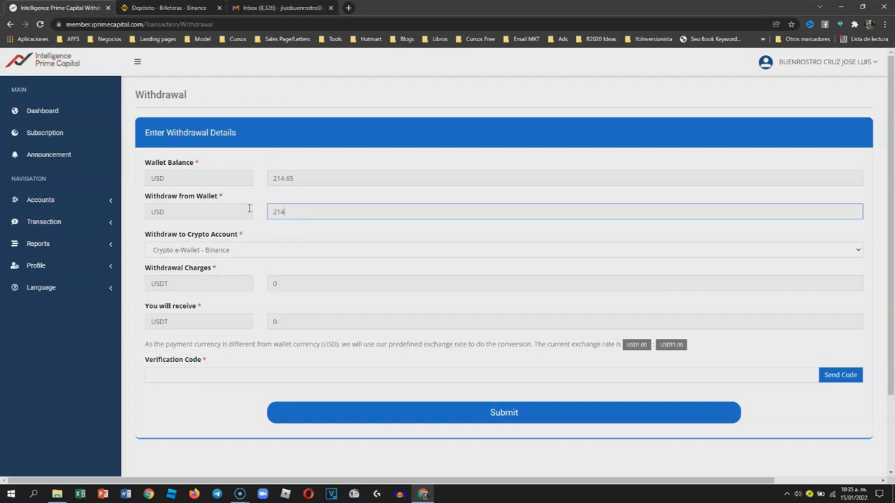
click(338, 229)
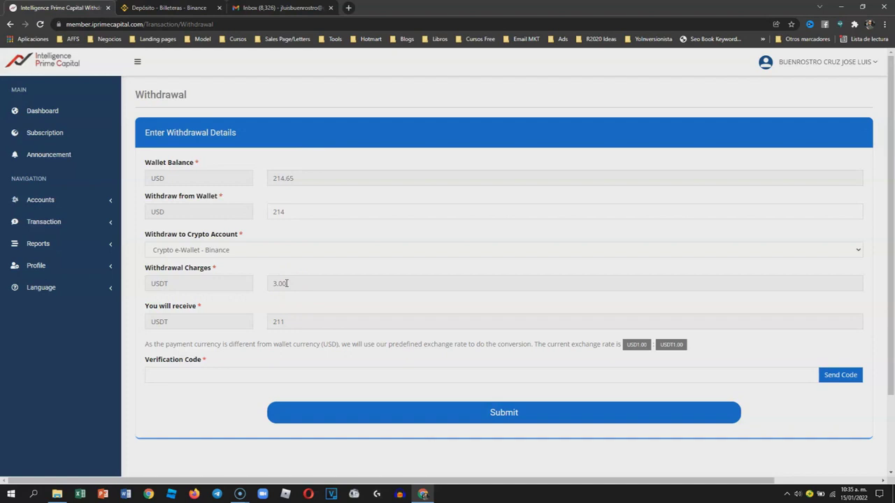
- Request the withdrawal verification code and copy the one-time PIN from the Intelligence Prime Capital OTP e-mail in Gmail
click(850, 380)
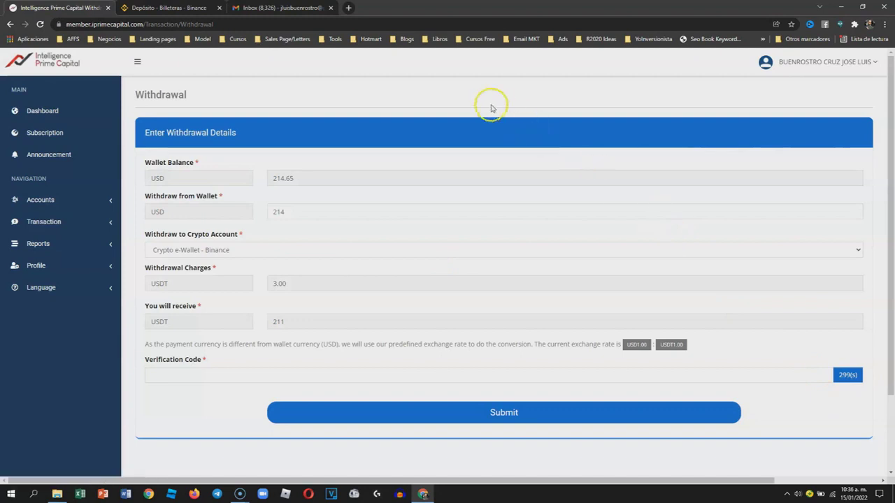
click(289, 10)
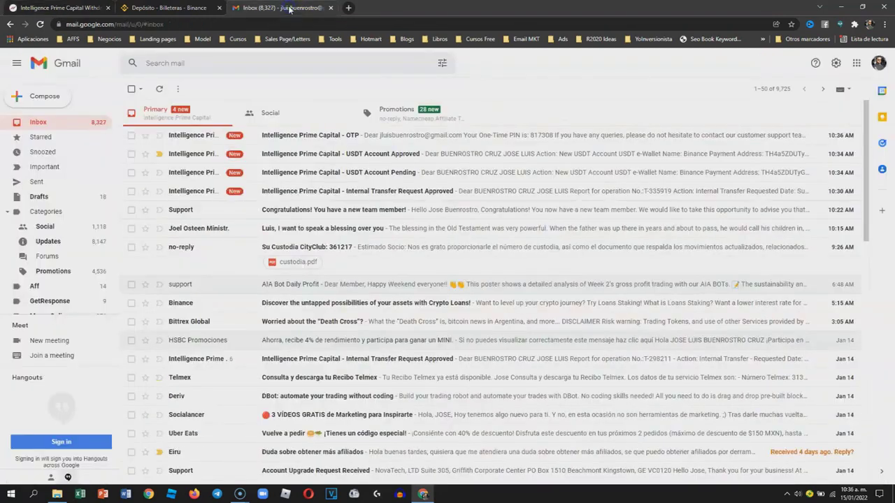
click(329, 138)
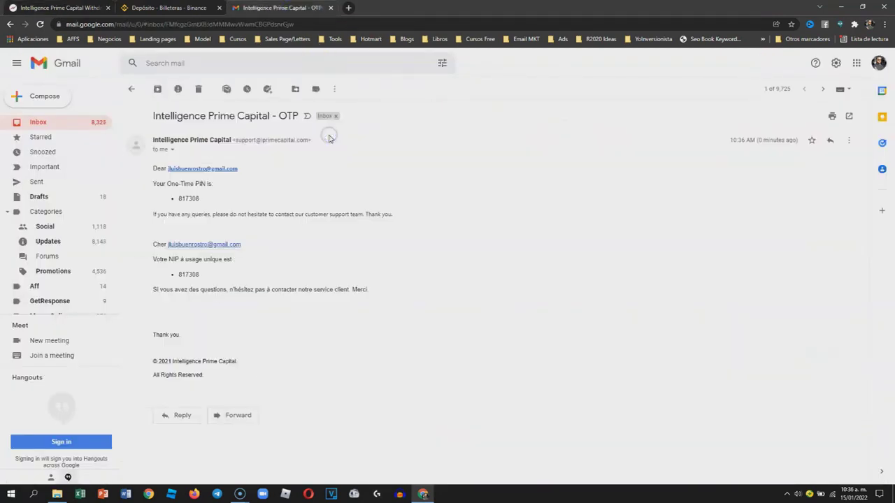
drag(179, 199, 199, 200)
right_click(199, 199)
click(206, 204)
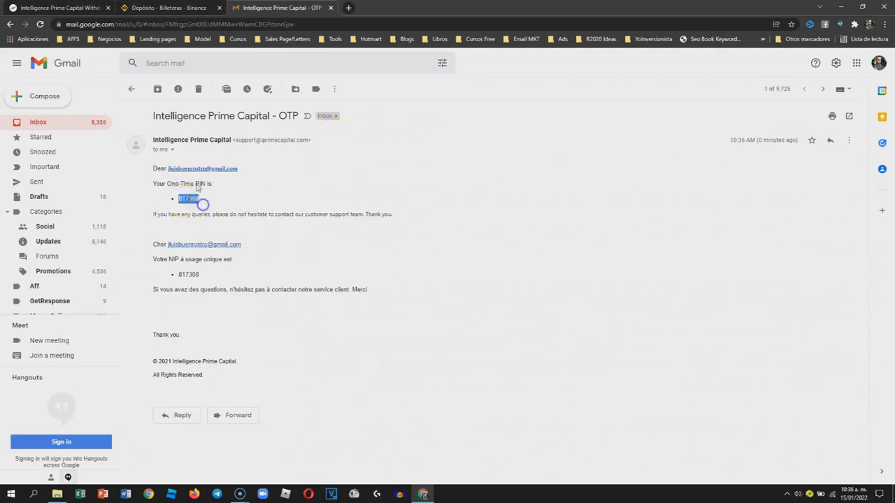
- Back in Intelligence Prime Capital, paste the copied one-time PIN as the verification code and submit the withdrawal request
click(74, 8)
right_click(347, 379)
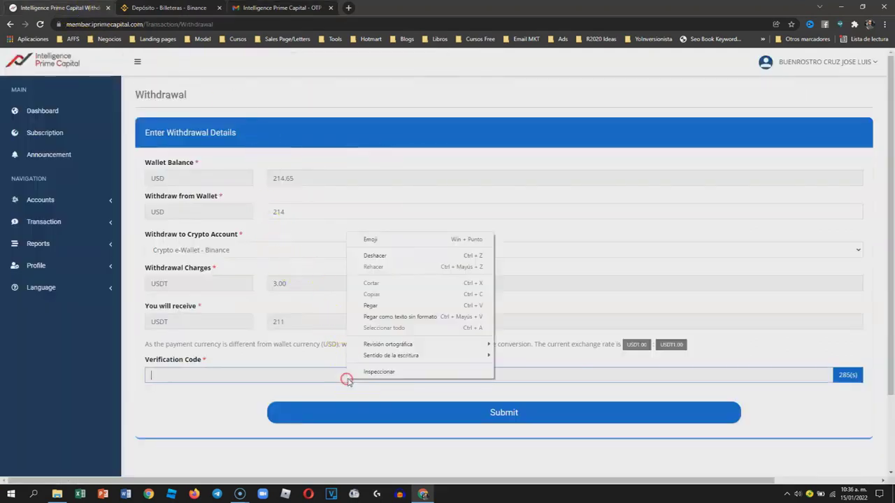
click(383, 308)
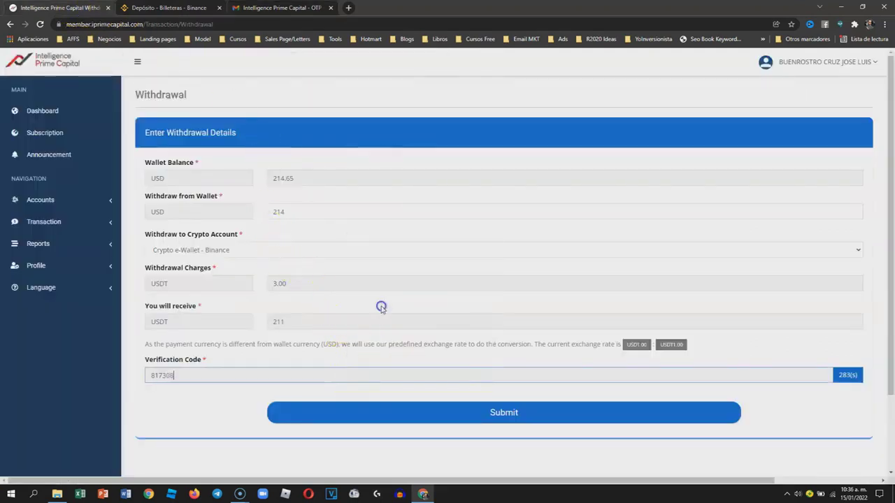
click(540, 415)
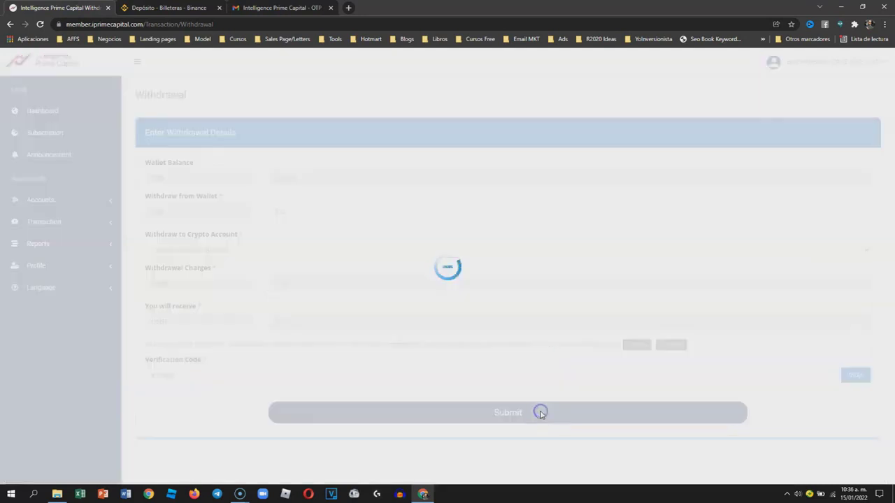
click(540, 408)
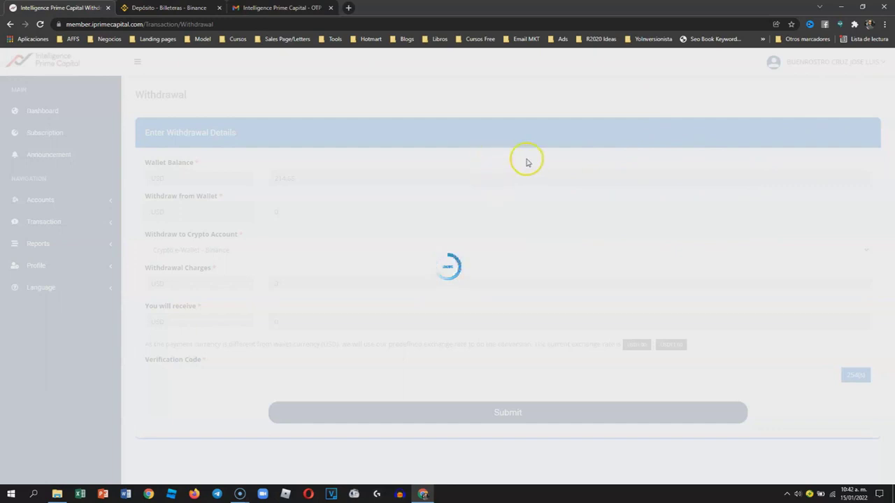
- Reload the Withdrawal page, then open the Dashboard and dismiss the scam warning to check the USDT wallet balance
click(39, 25)
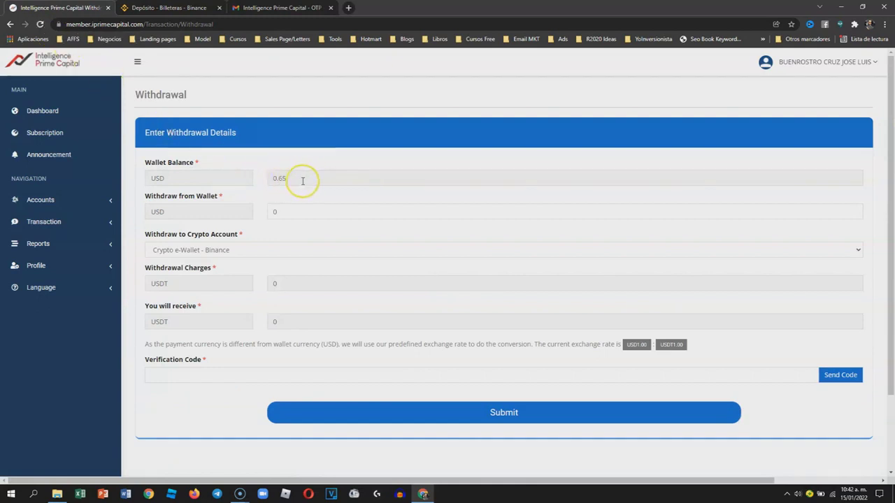
click(69, 114)
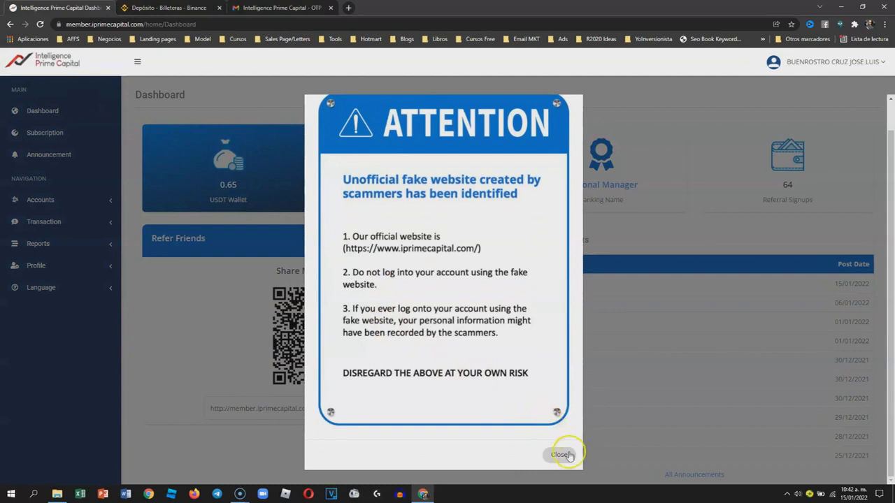
click(572, 456)
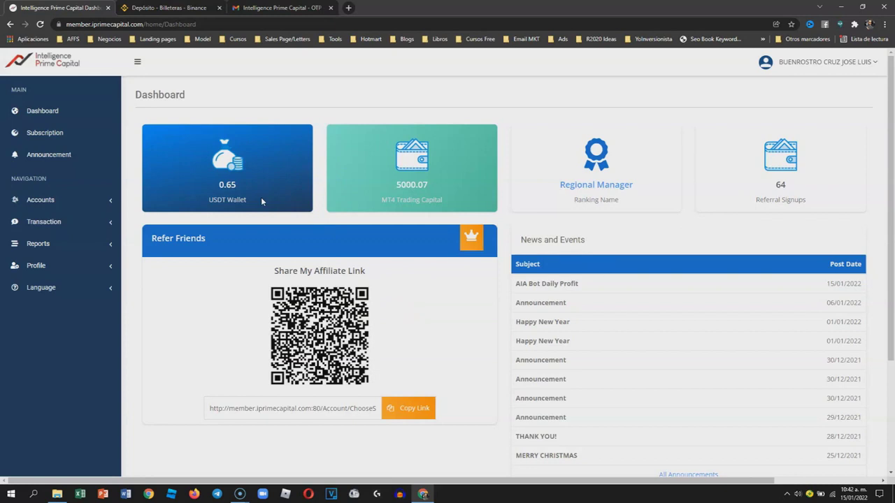
- Open the Manage MT4 Accounts page and view the transaction history of the Standard account
click(91, 205)
click(89, 224)
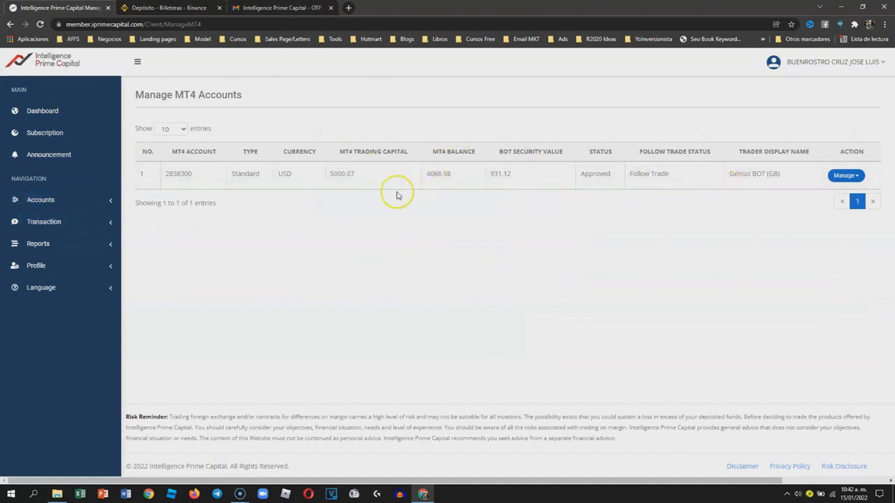
click(859, 179)
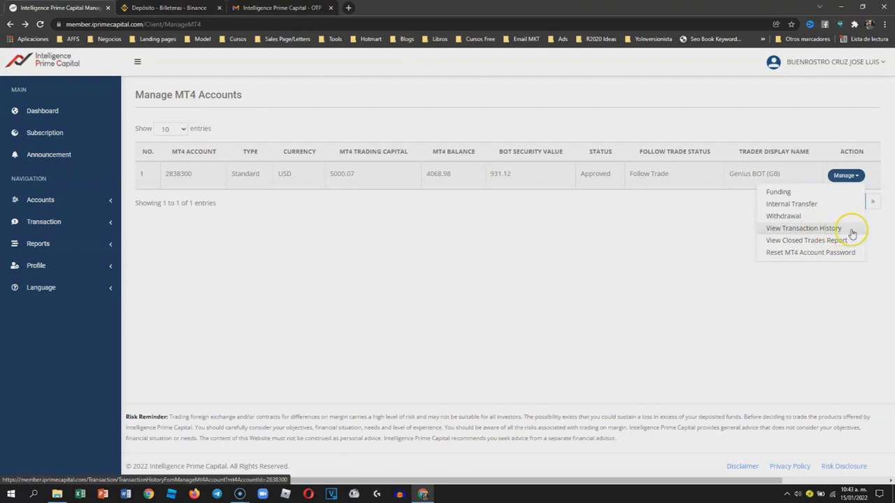
click(804, 229)
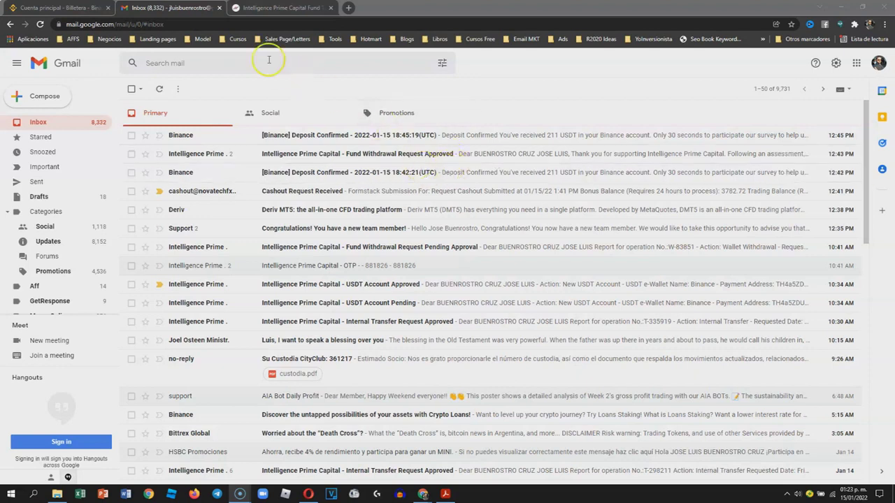
- Compare the 214 USD withdrawal in Intelligence Prime Capital's transaction history with the USDT deposit in Binance's transaction history
click(270, 8)
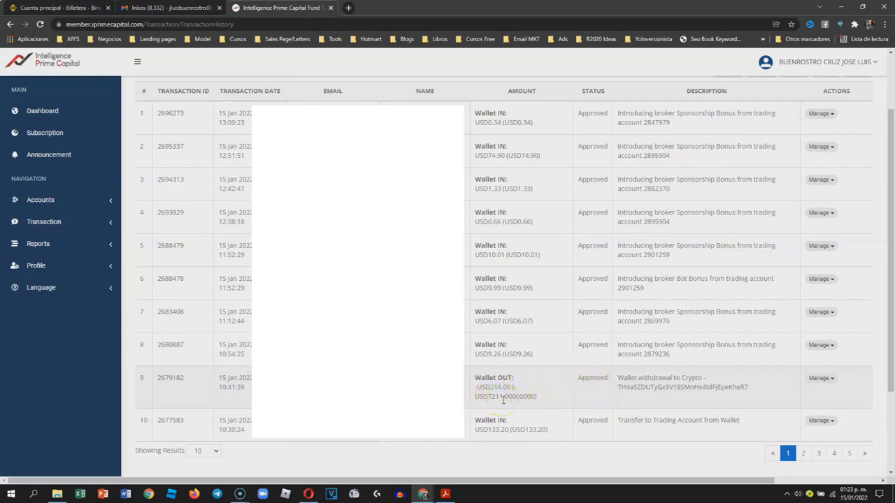
click(75, 8)
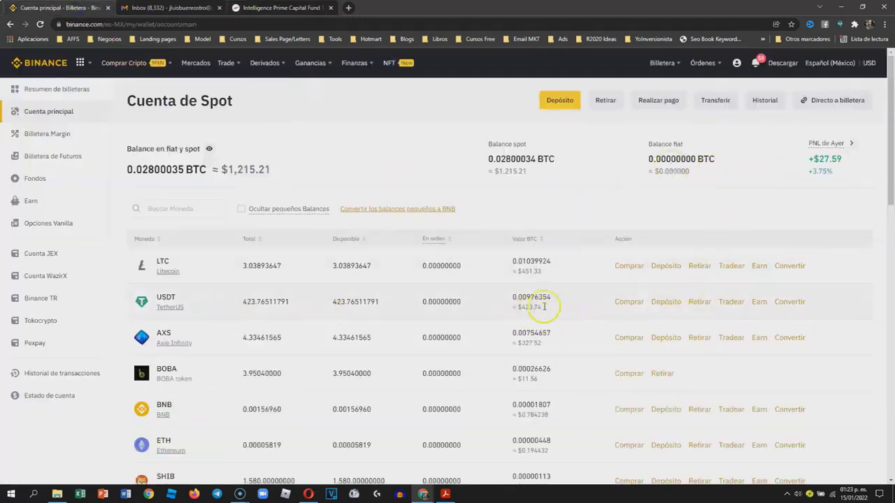
click(768, 101)
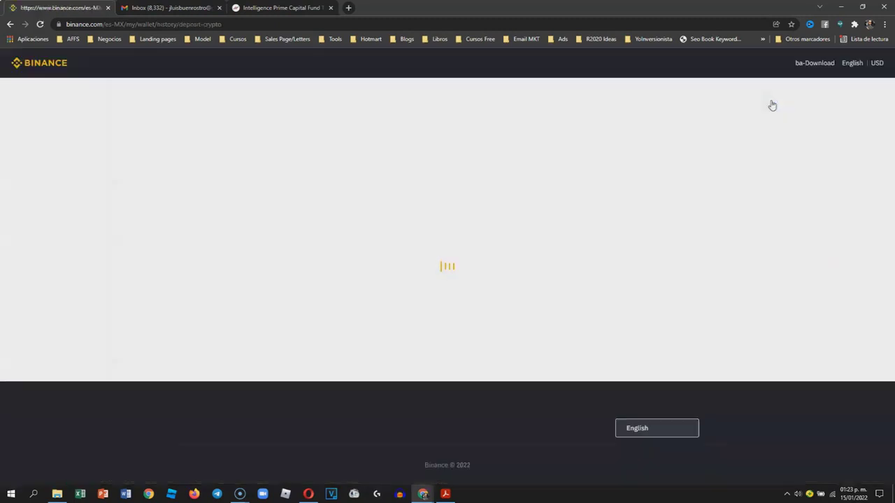
click(762, 104)
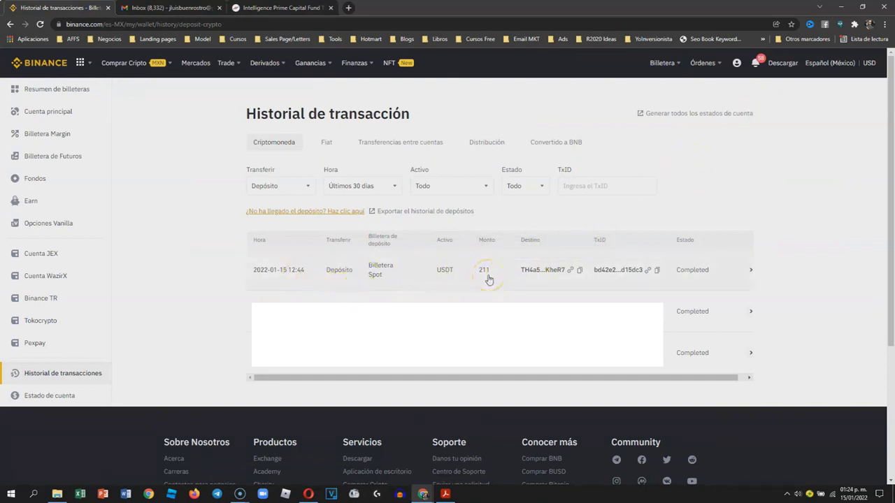
click(297, 9)
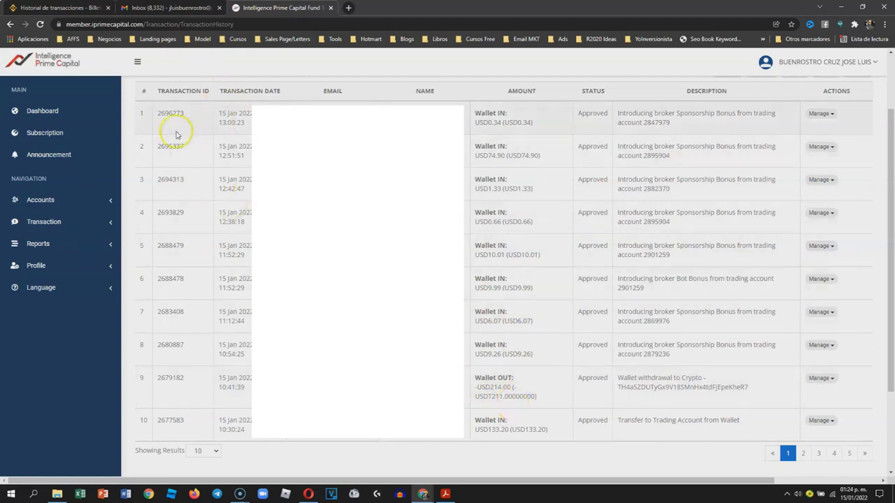
click(61, 9)
mouse_move(177, 105)
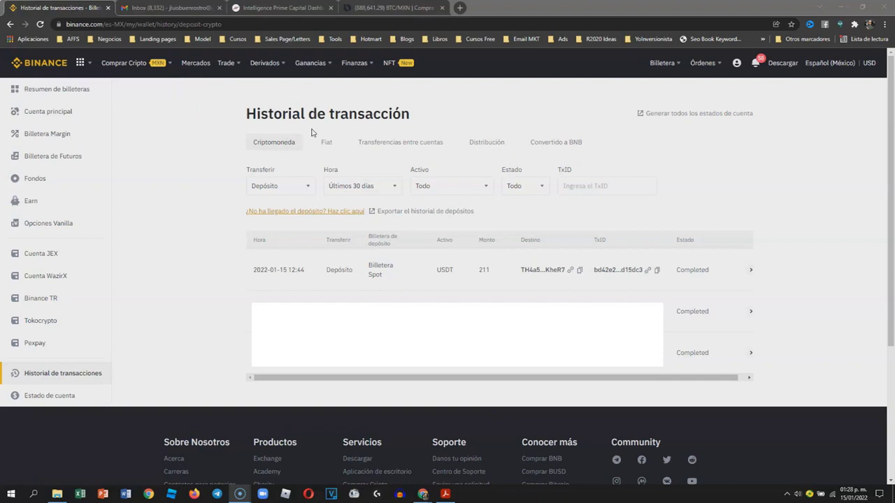
- Switch to Bitso, select the USDT balance in the wallet and open its deposit options
click(395, 8)
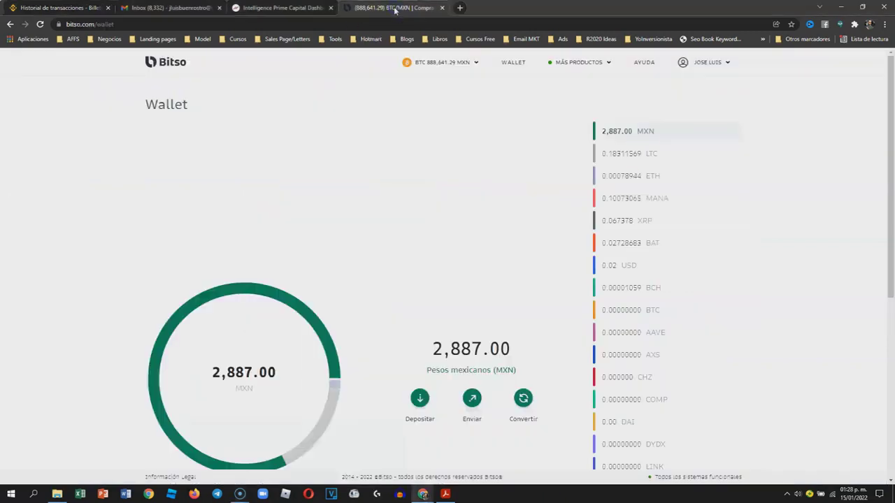
scroll(693, 180, down, 2)
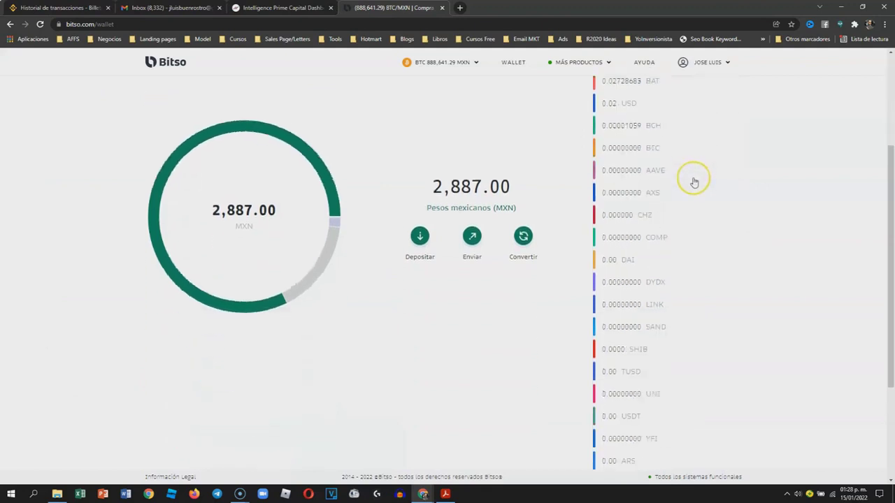
scroll(693, 181, down, 2)
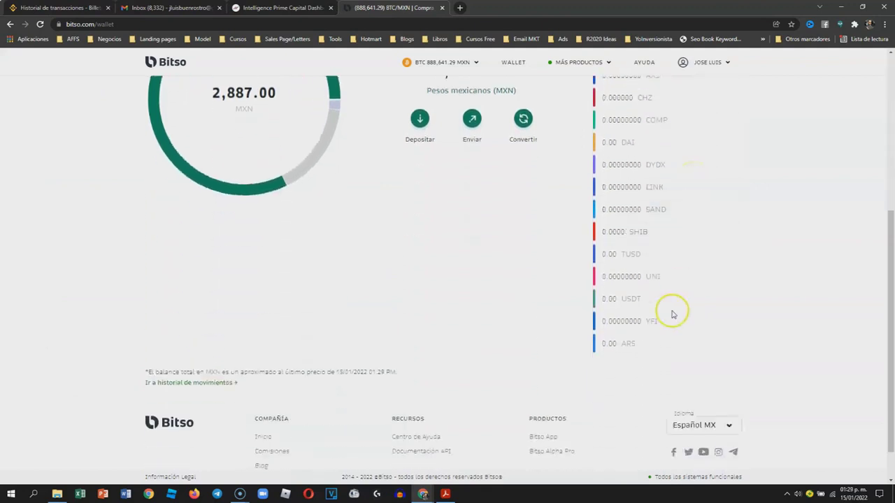
click(632, 306)
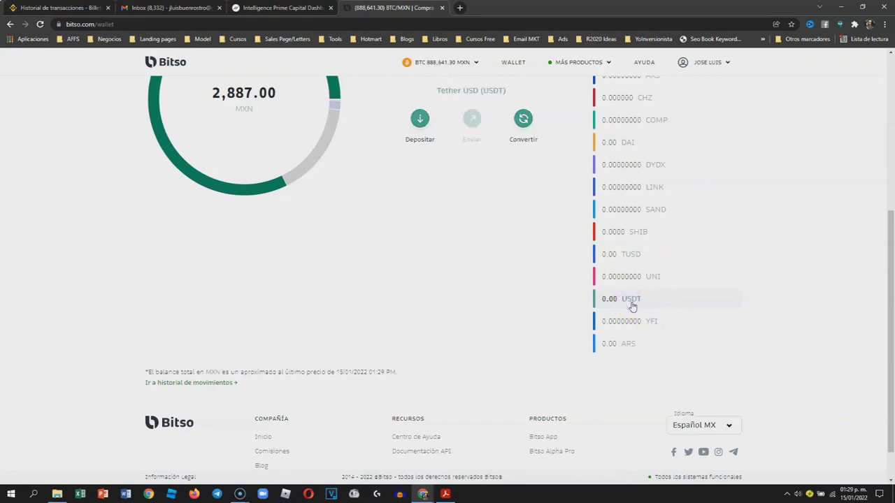
scroll(569, 286, up, 1)
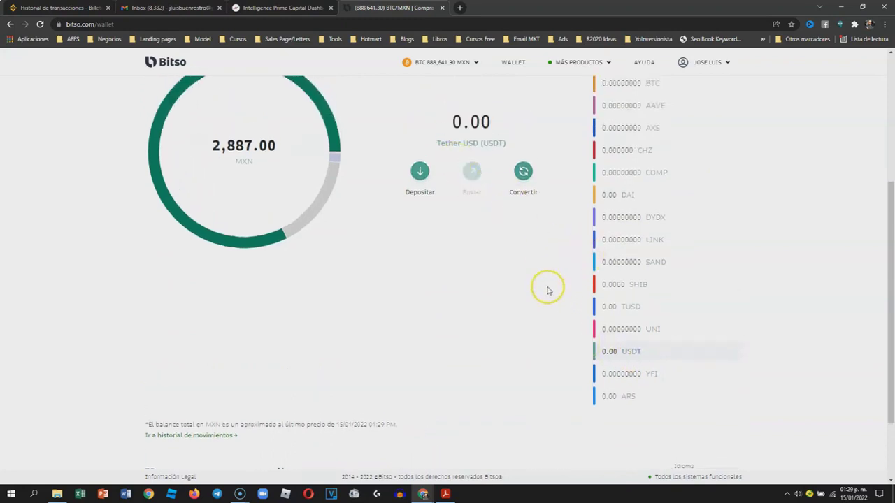
scroll(548, 290, up, 2)
click(420, 257)
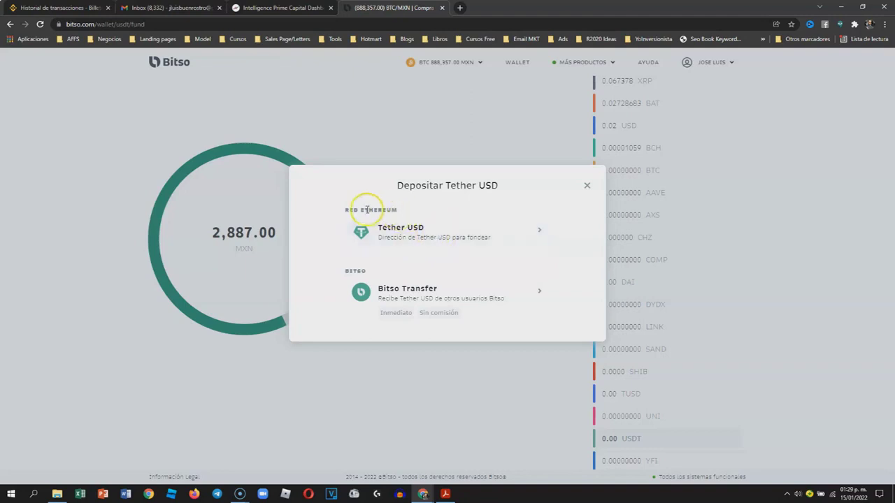
- Choose the Tether USD deposit over the Ethereum network and copy its wallet address
click(485, 240)
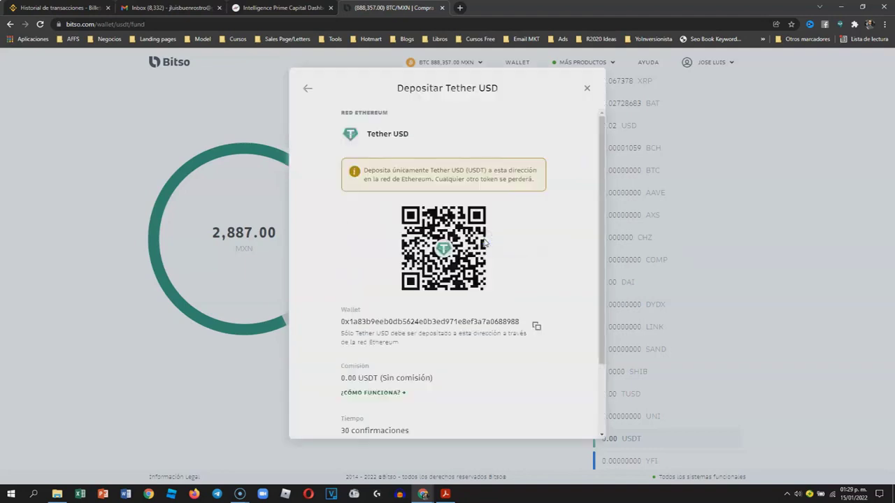
scroll(484, 242, down, 2)
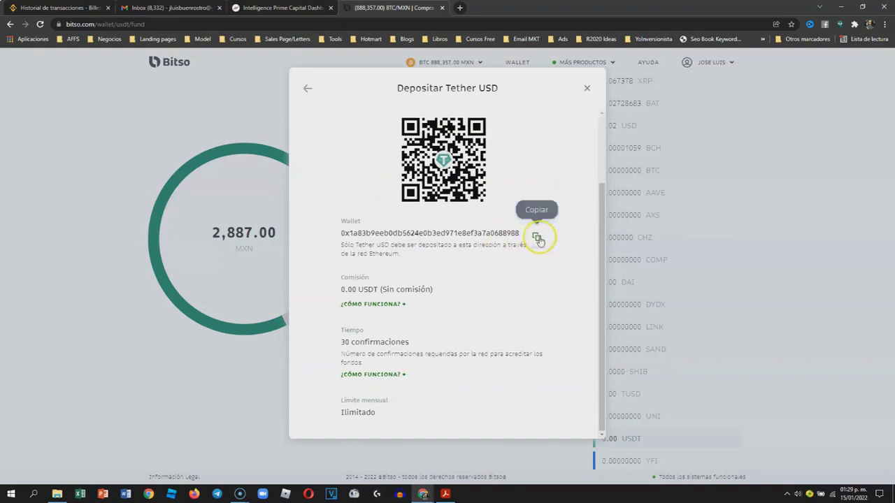
click(538, 239)
- Back in Binance, start a USDT withdrawal from the Fiat and Spot wallet and paste the Bitso address as a new address
click(79, 8)
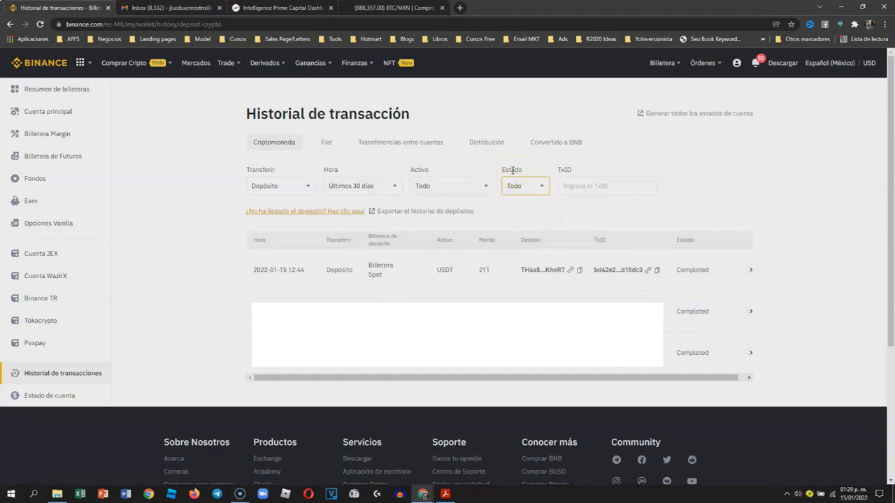
mouse_move(661, 67)
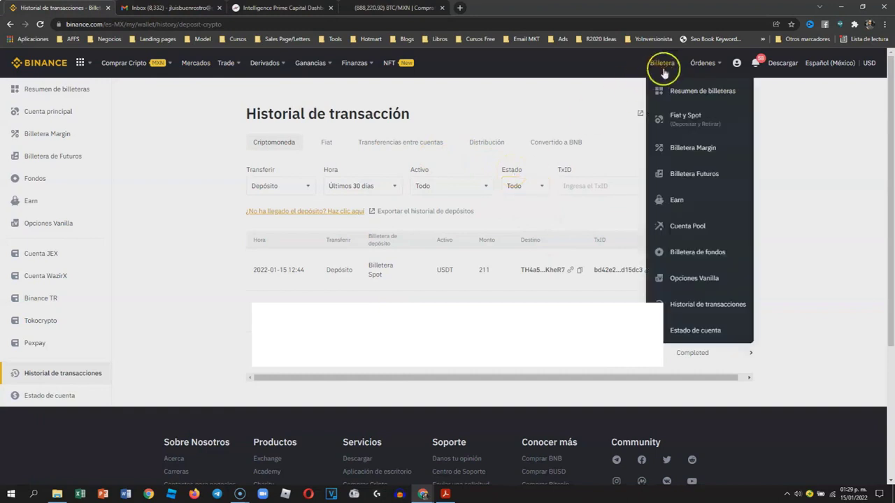
click(678, 119)
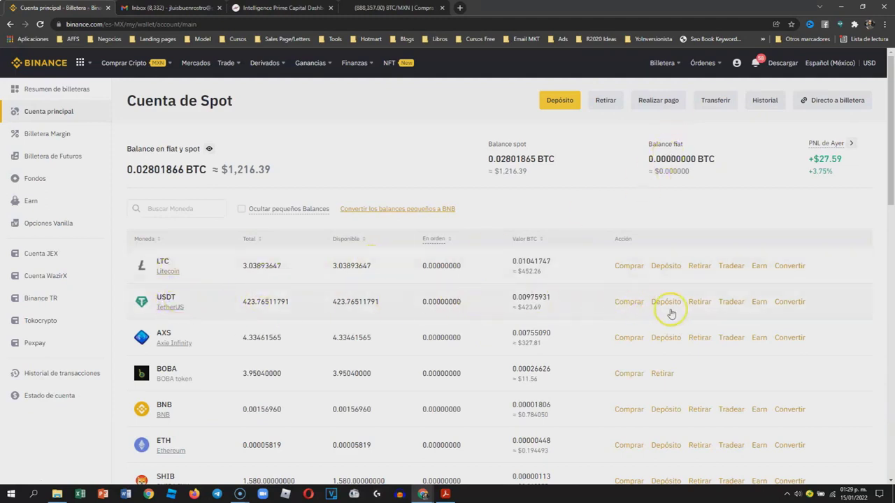
click(700, 303)
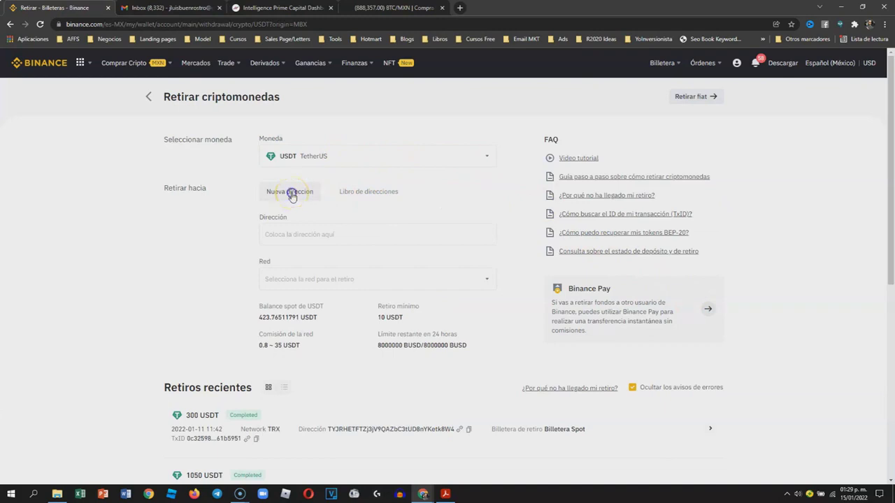
click(325, 237)
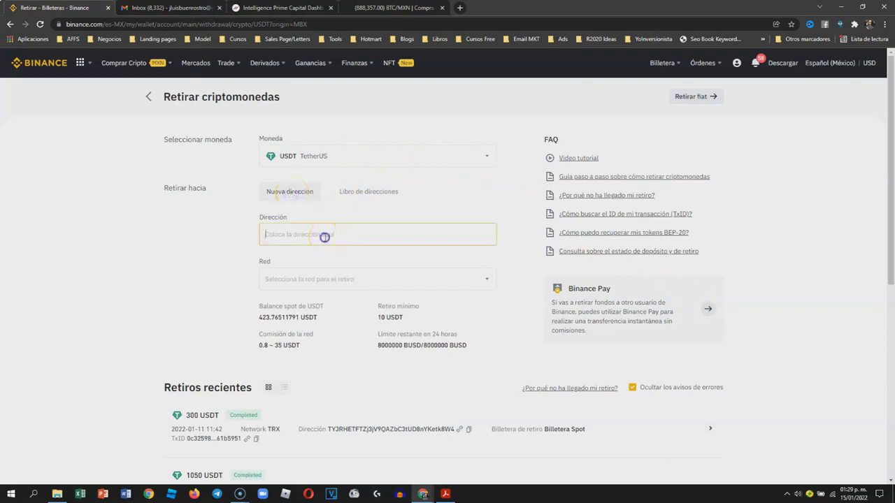
key(ctrl+v)
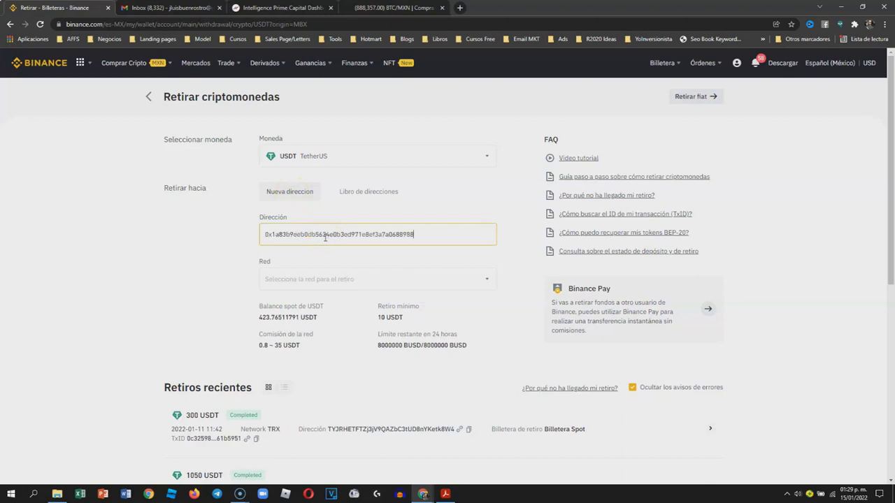
- Choose ETH Ethereum (ERC20) as the withdrawal network and set the amount to the maximum of 423.765117 USDT
click(393, 284)
scroll(393, 284, down, 1)
click(395, 270)
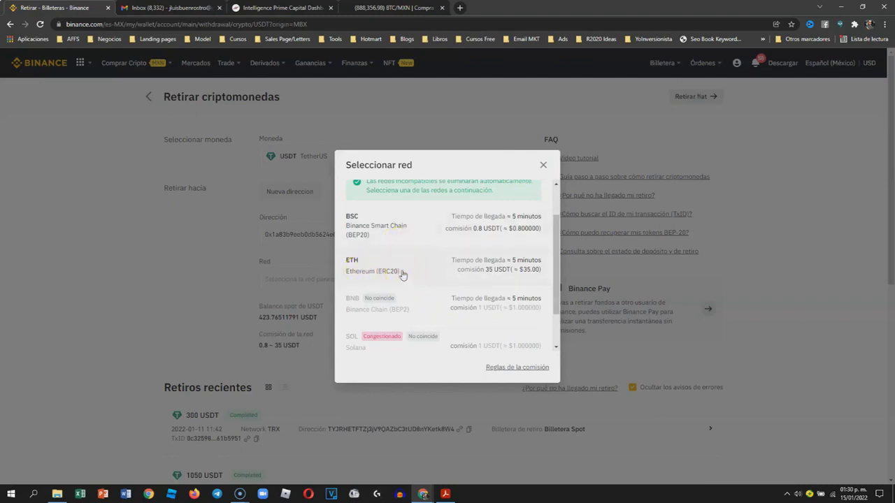
scroll(402, 274, down, 1)
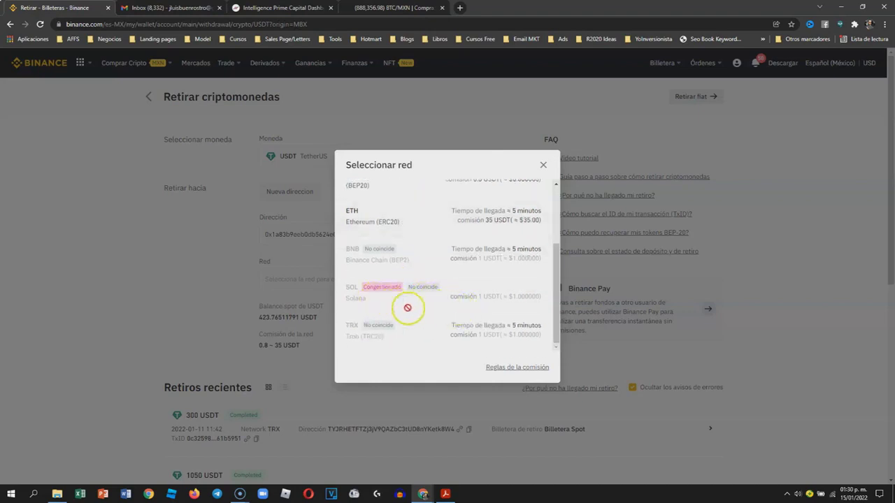
scroll(402, 342, up, 3)
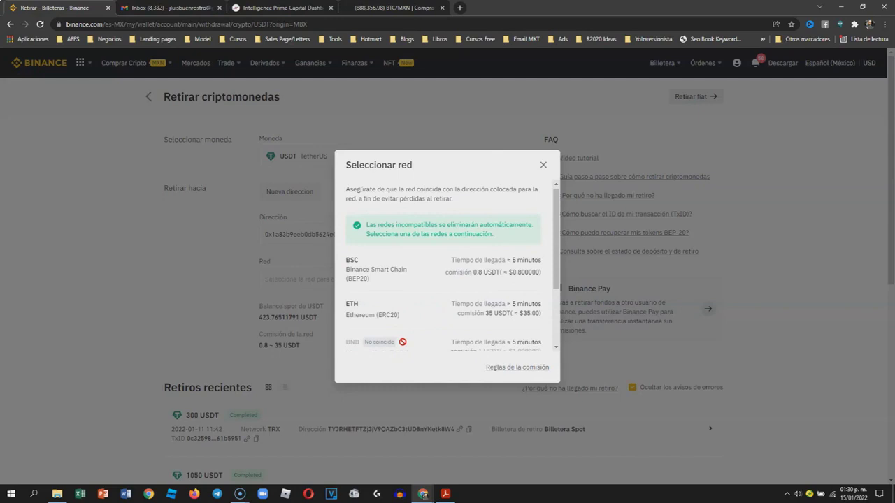
click(414, 315)
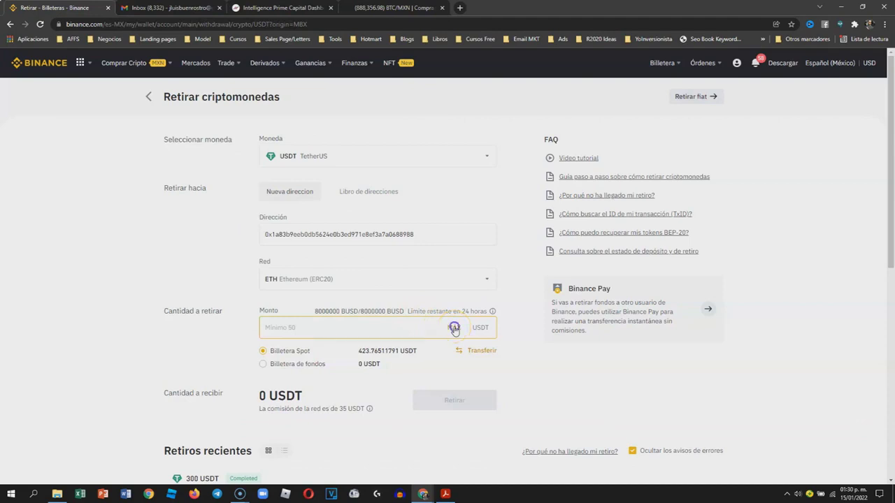
click(454, 328)
scroll(454, 331, down, 2)
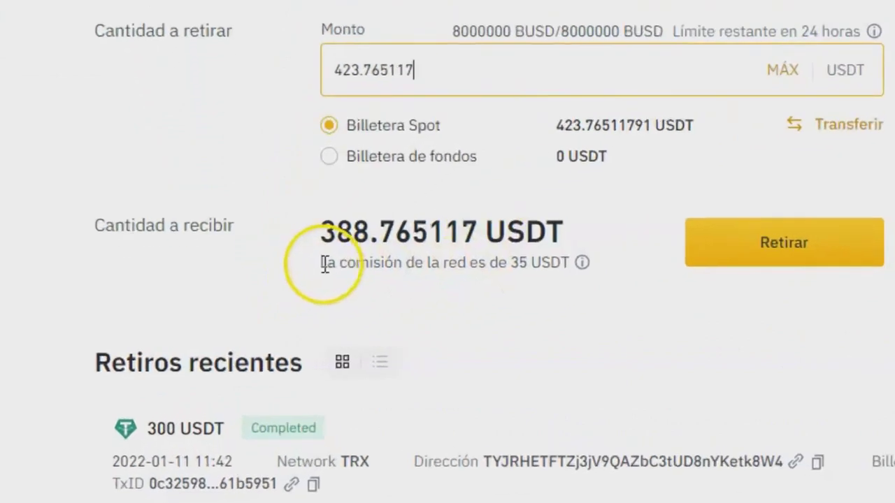
- Check the USDT withdrawal's network fee, return to the Fiat y Spot wallet and open the conversion of the USDT balance
drag(322, 263, 573, 264)
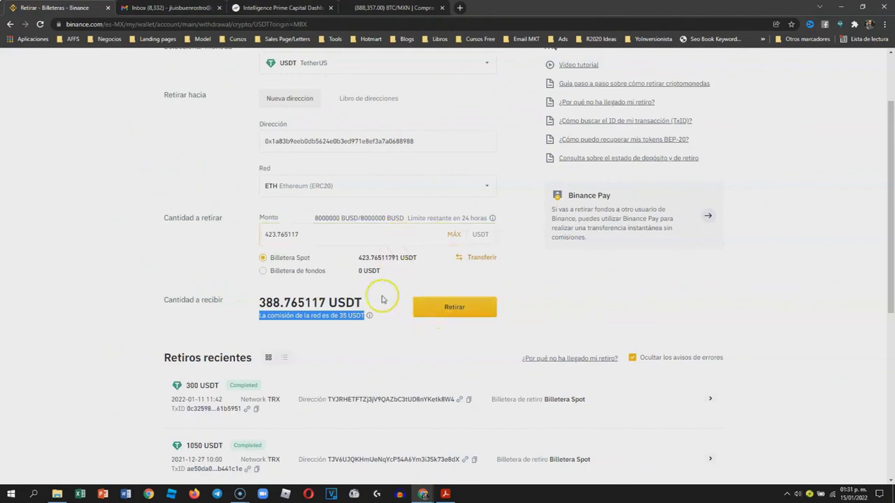
scroll(371, 341, up, 2)
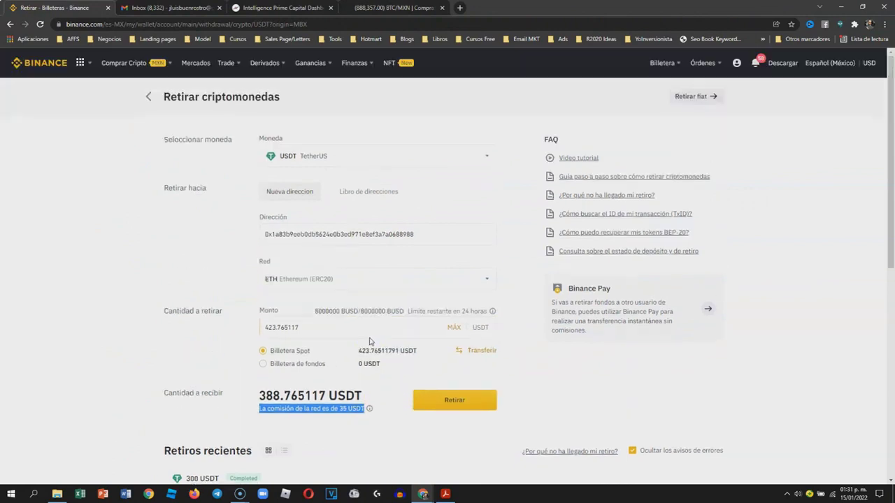
mouse_move(663, 69)
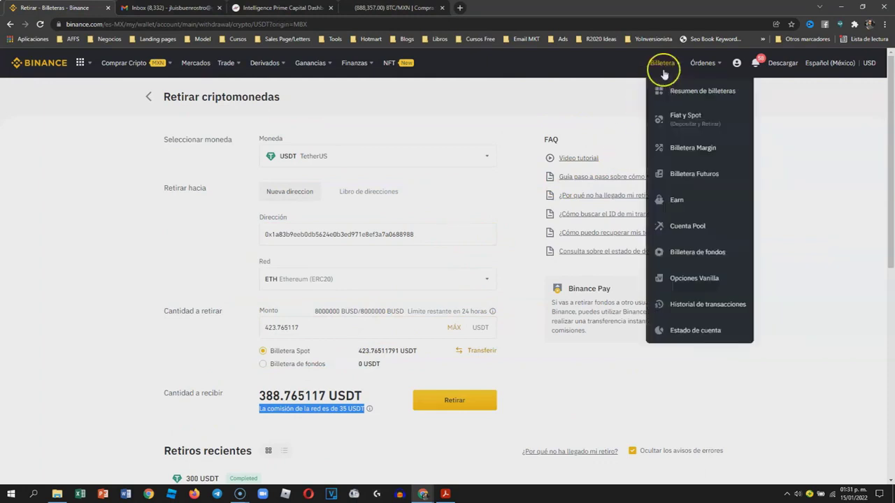
click(686, 118)
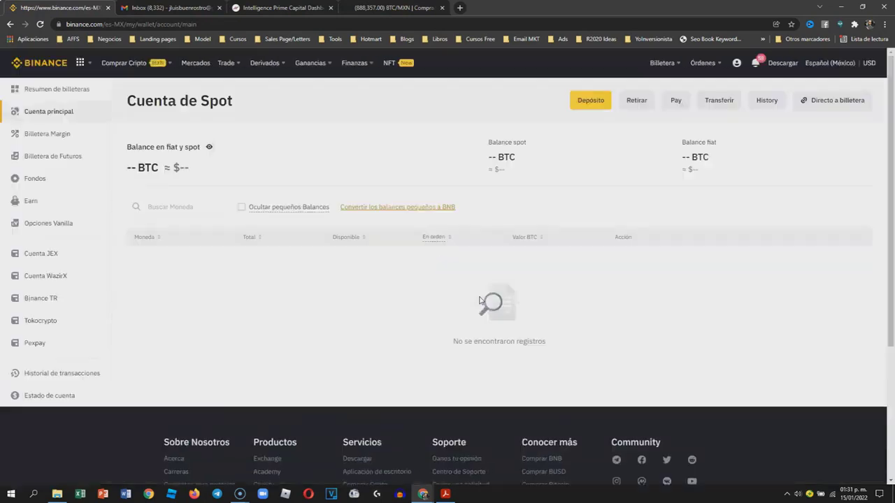
click(428, 316)
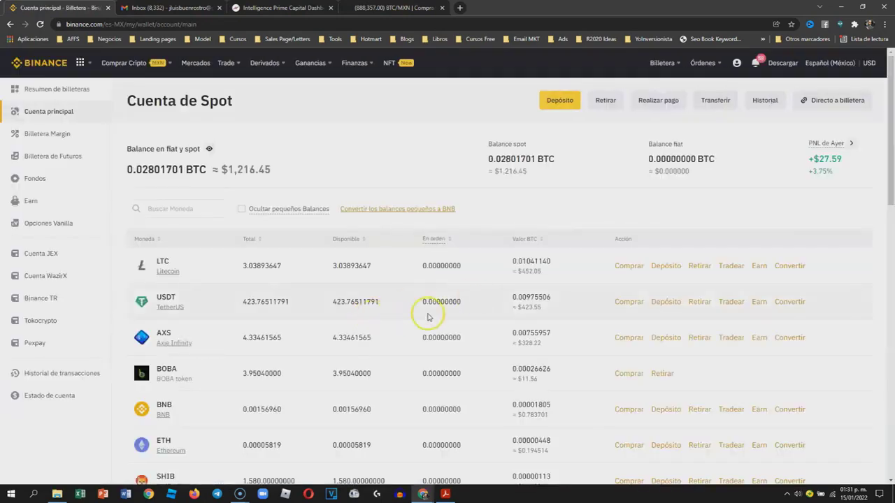
click(786, 305)
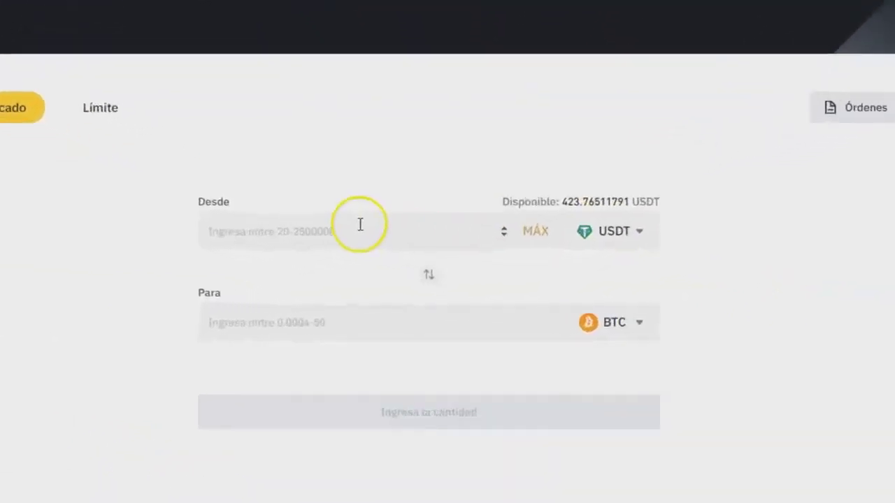
- Set the conversion to the maximum of 423.76511791 USDT and choose LTC as the coin to receive
click(540, 225)
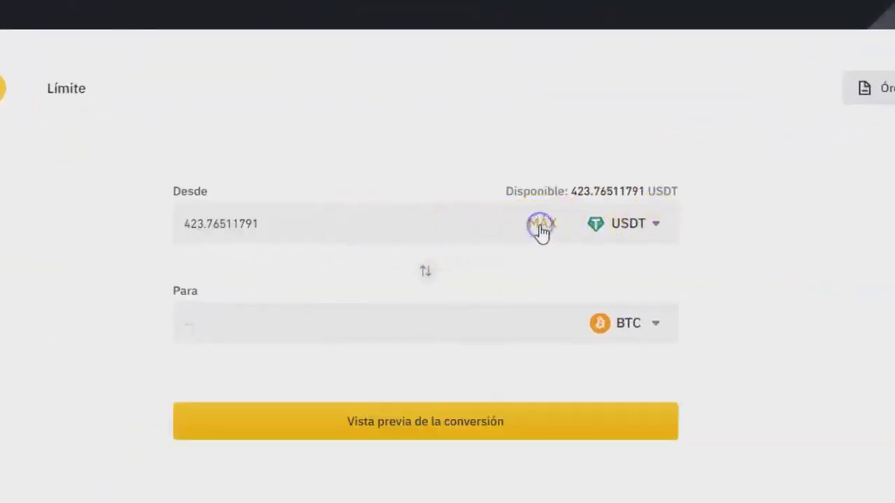
click(657, 329)
click(497, 422)
text(lt)
click(498, 419)
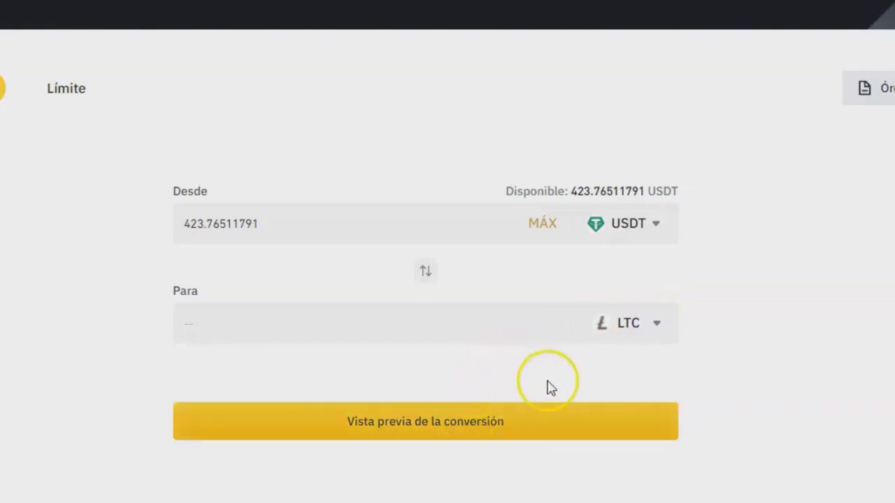
- Preview and confirm the conversion from USDT to LTC, and open its status in the conversion history
click(494, 422)
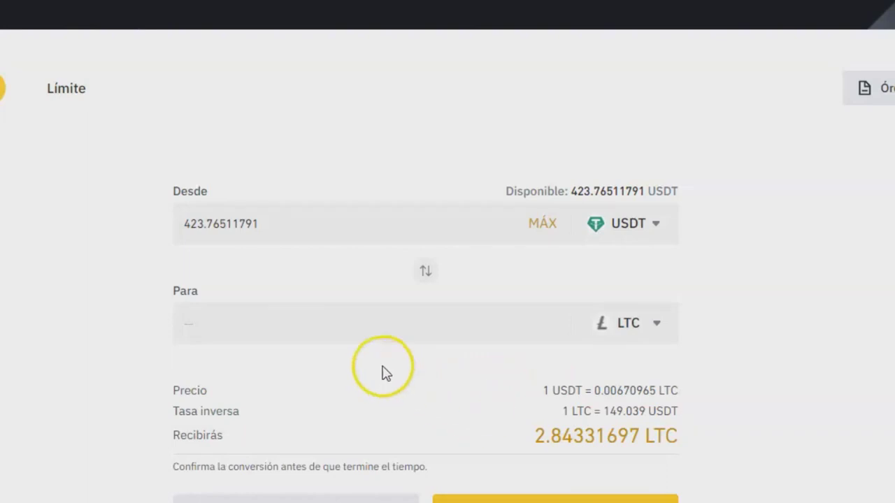
scroll(382, 371, down, 2)
scroll(382, 372, down, 1)
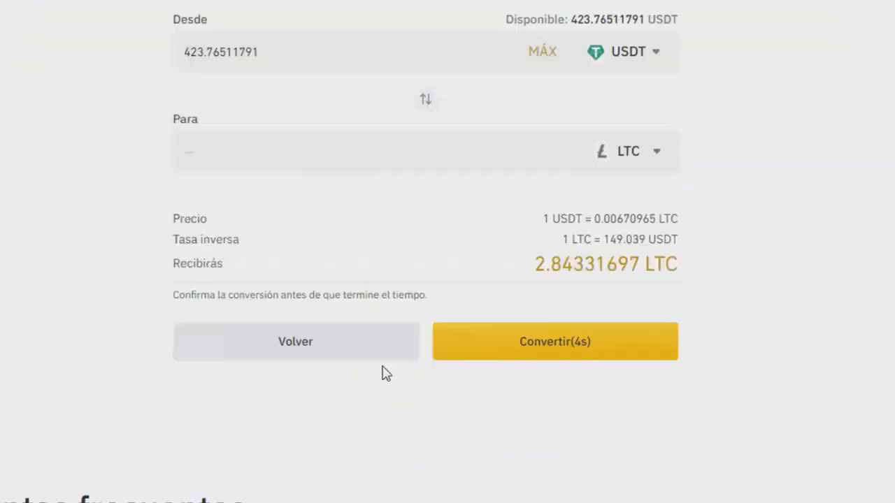
click(573, 349)
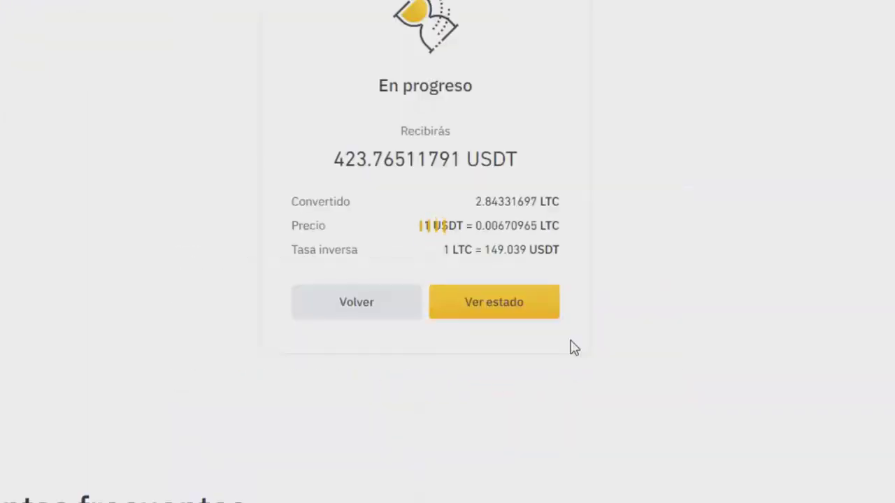
click(518, 312)
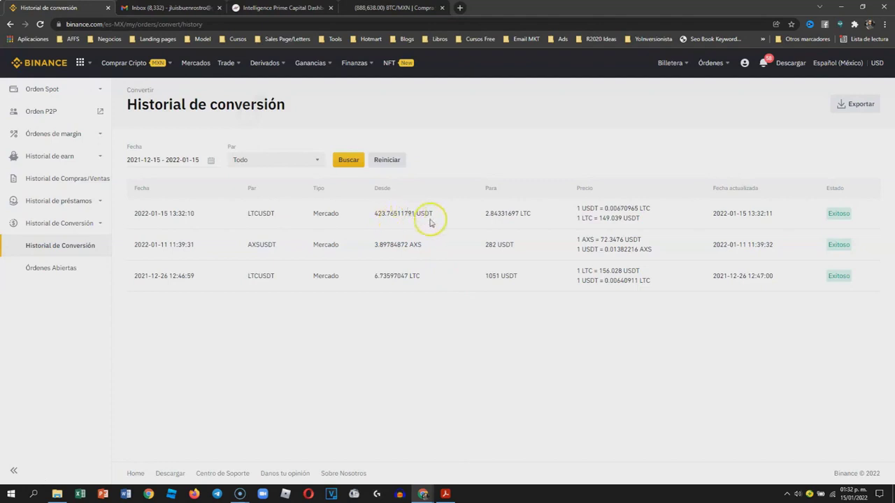
- Go to the Fiat y Spot wallet and start a withdrawal of the Litecoin (LTC) balance
mouse_move(677, 61)
click(685, 117)
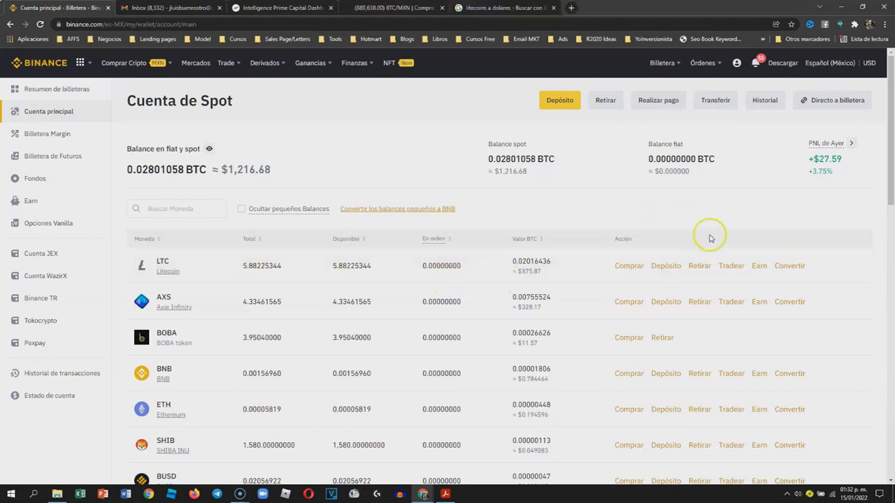
click(699, 266)
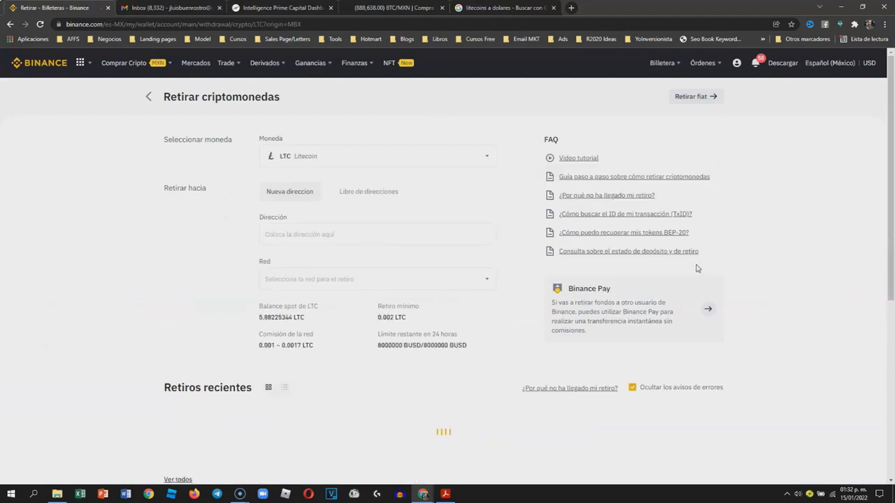
- Switch to Bitso, select the LTC balance in the wallet and copy its deposit address for the Litecoin network
click(419, 9)
click(587, 91)
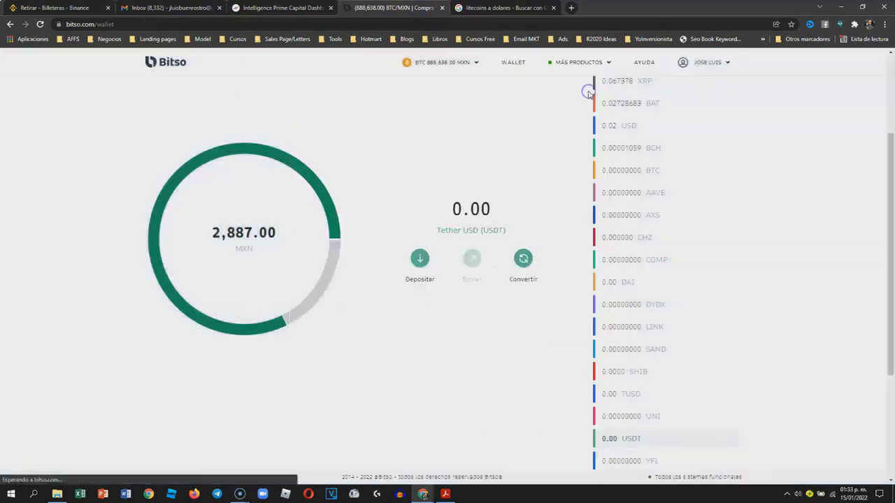
scroll(703, 255, up, 2)
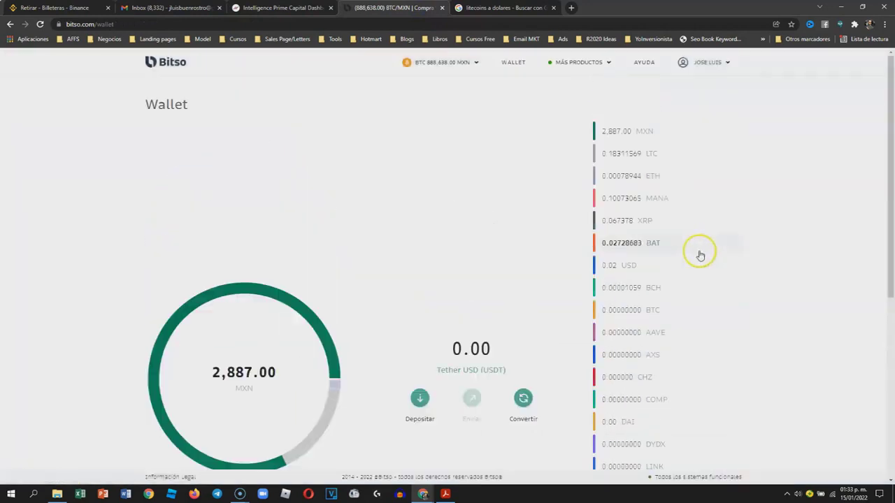
click(655, 153)
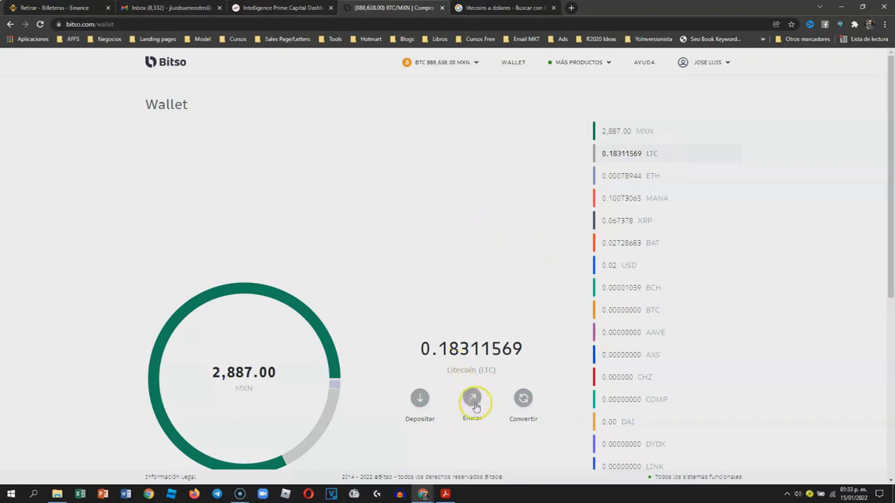
click(418, 408)
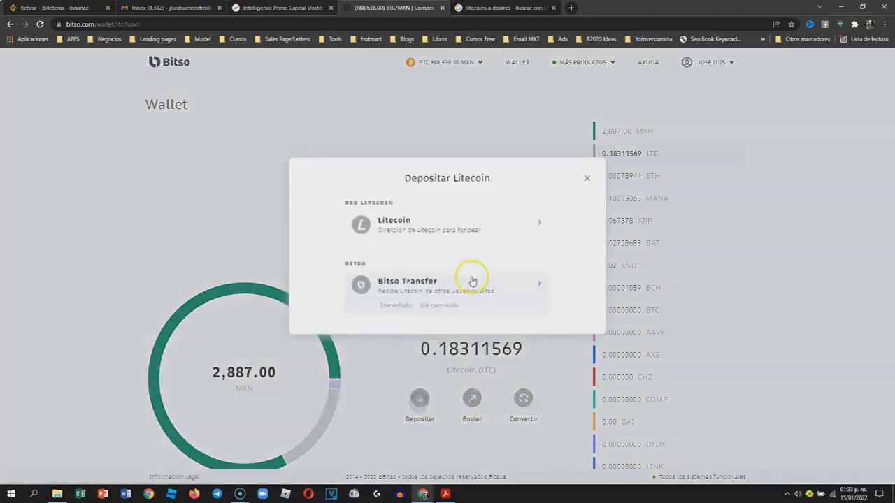
click(480, 238)
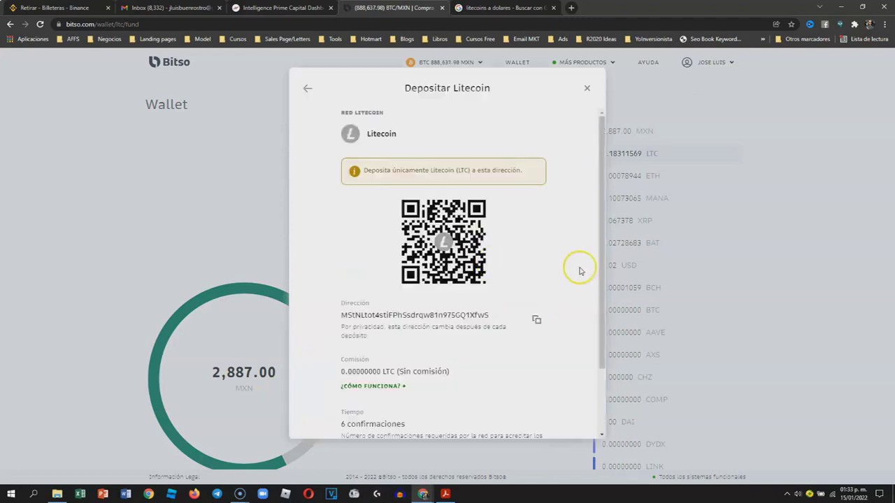
click(536, 320)
- Back in Binance, paste the Bitso Litecoin address as the new withdrawal address and keep LTC Litecoin as the network
click(63, 16)
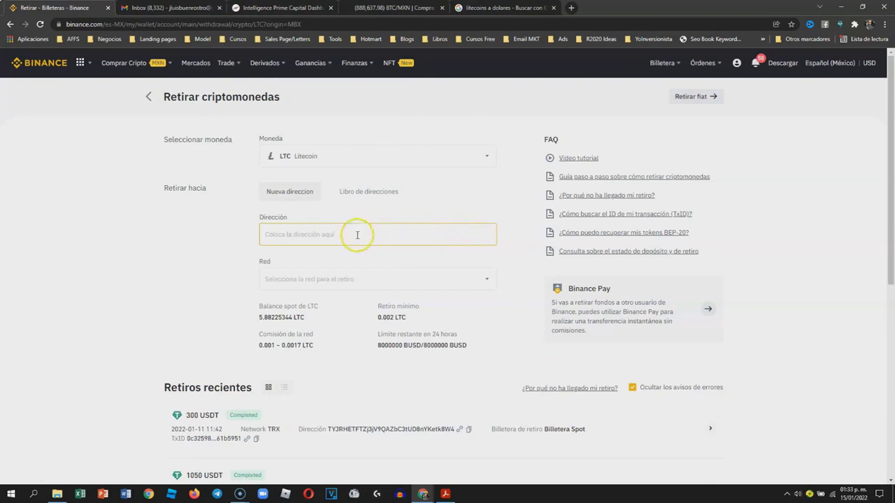
right_click(357, 235)
click(383, 308)
click(437, 285)
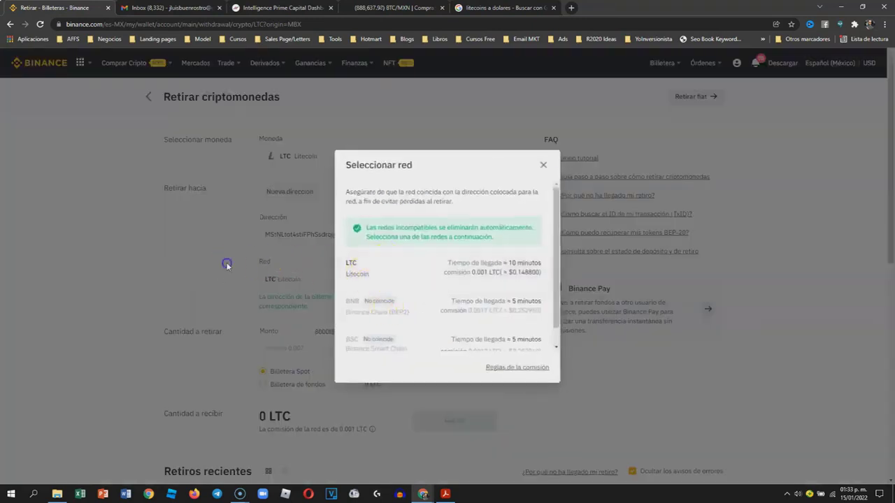
click(546, 171)
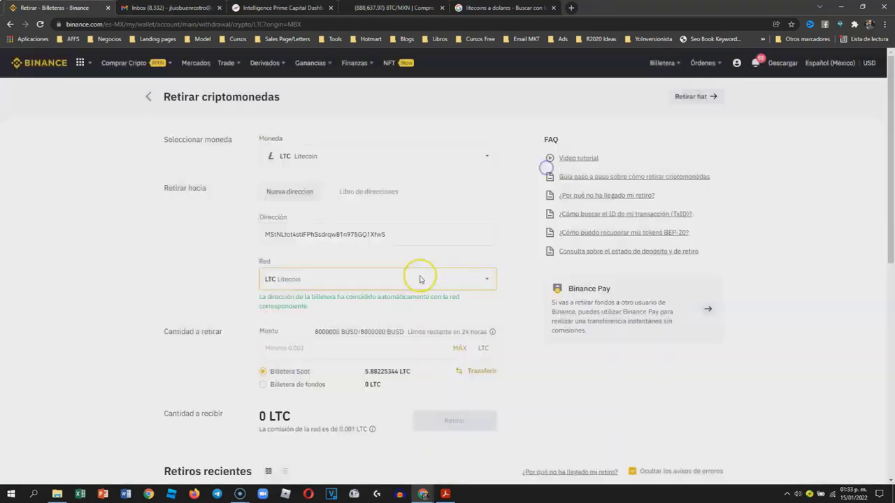
- Check the LTC withdrawal's network fee and convert 0.001 LTC to USD in the Google Litecoin converter
click(284, 349)
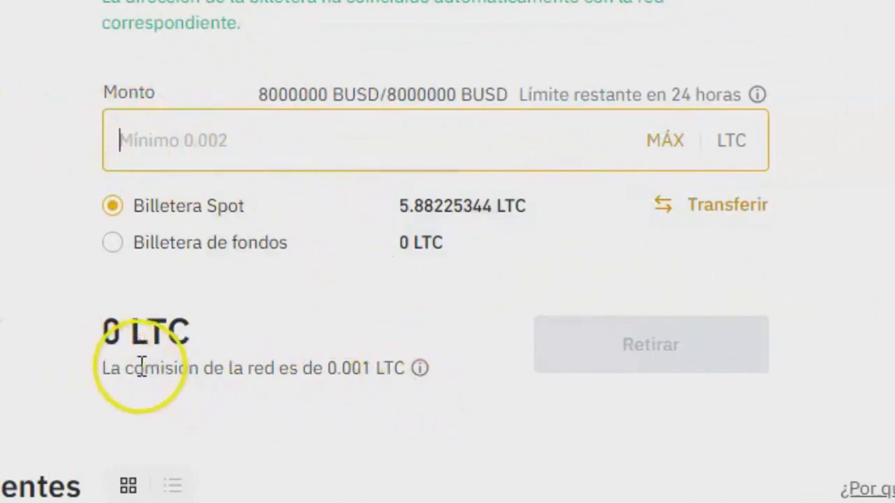
click(369, 366)
drag(340, 366, 377, 389)
click(333, 389)
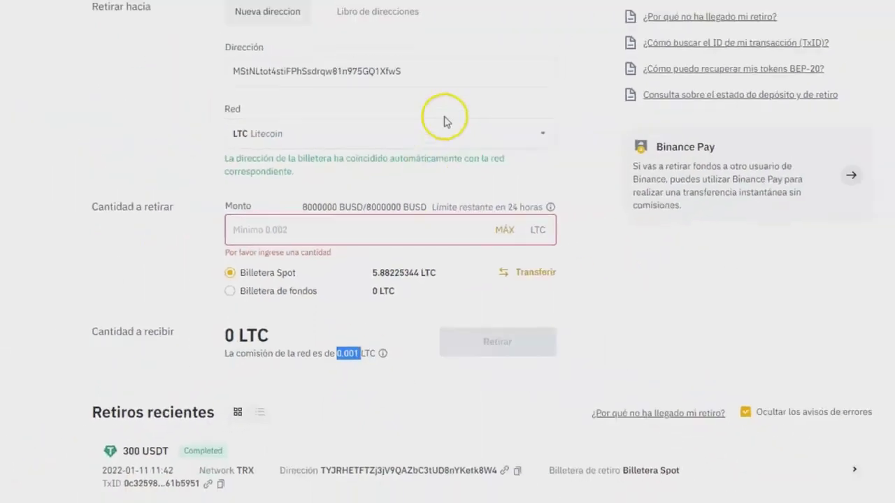
click(476, 8)
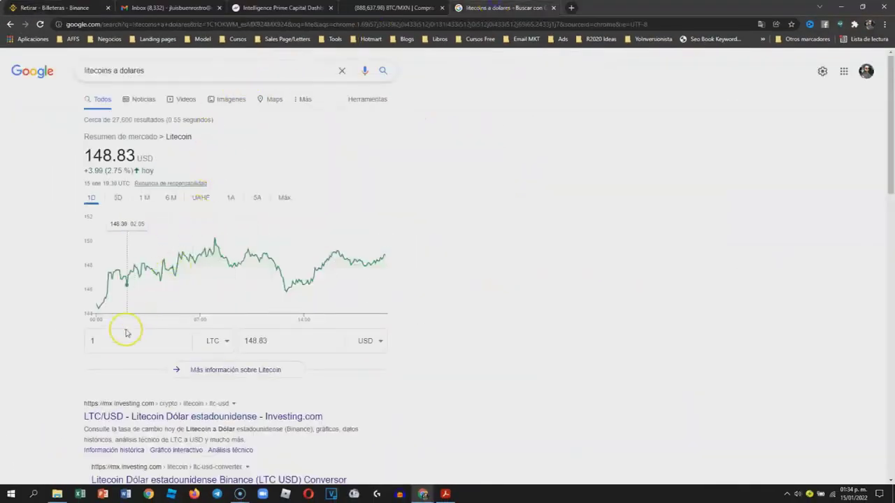
drag(126, 333, 75, 347)
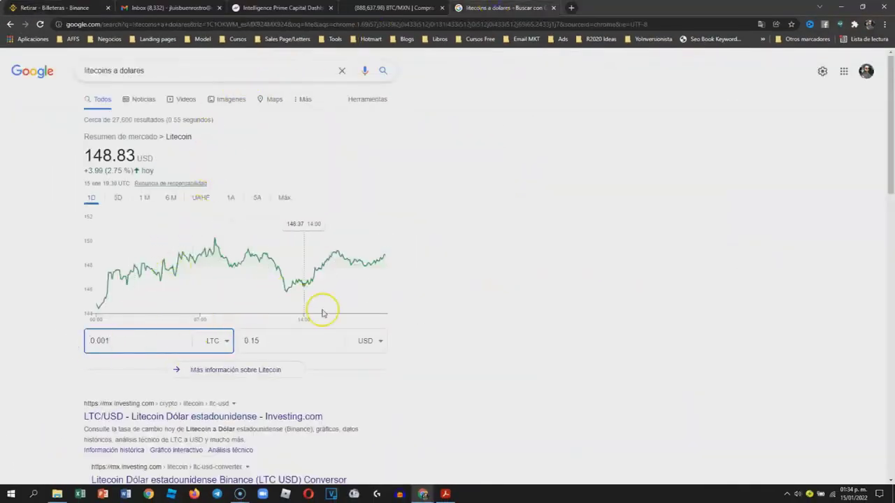